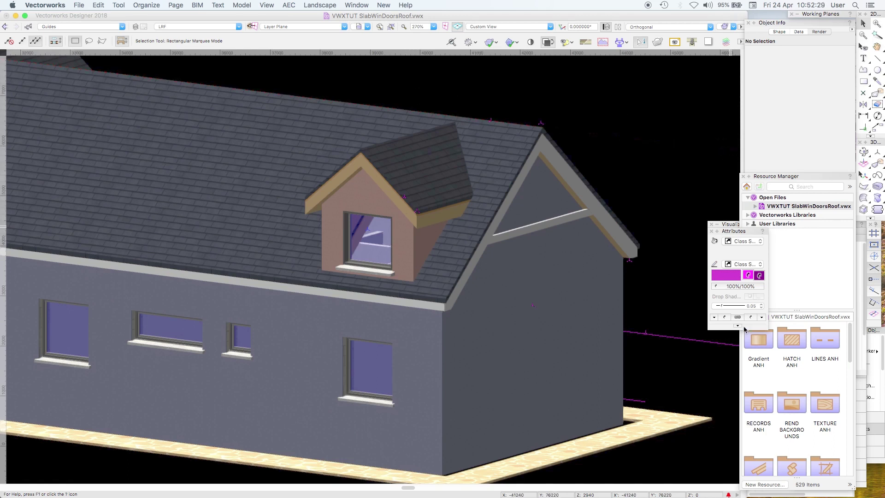
Hide the L00 RevB design layer and orbit to a front view of the roof and dormer
{"action": "key", "text": "super+shift+n"}
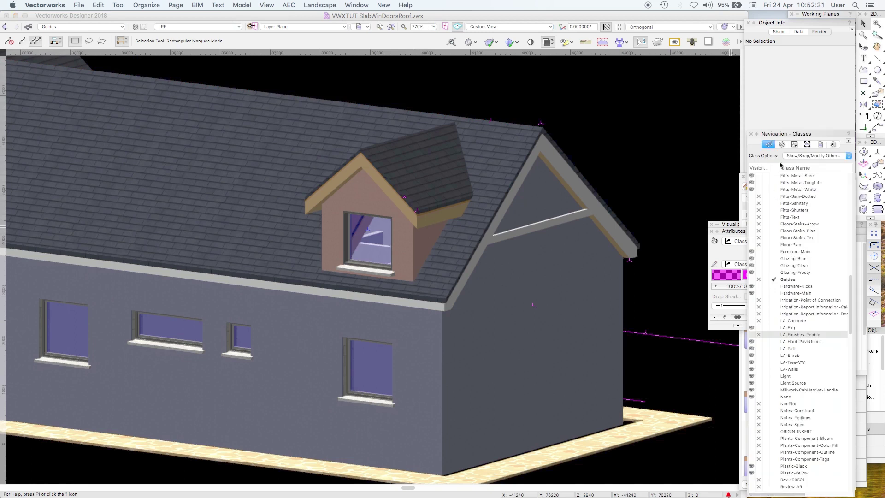
{"action": "left_click", "coordinate": [782, 145]}
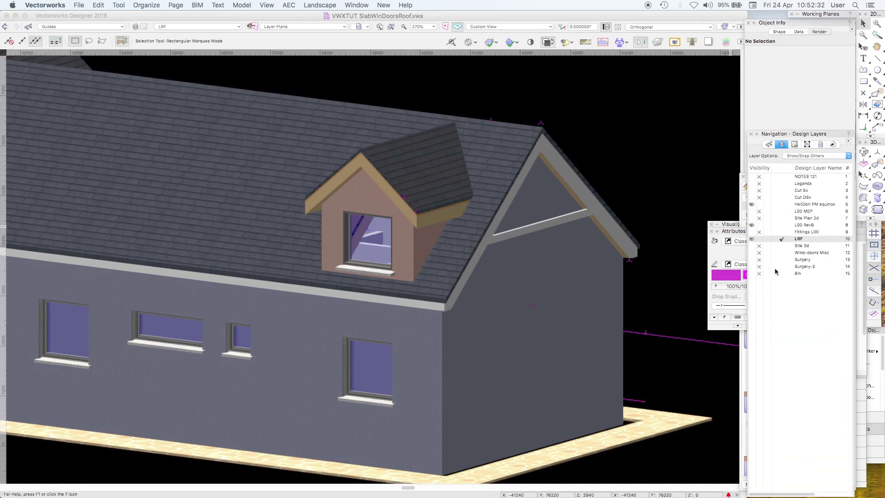
{"action": "left_click", "coordinate": [759, 226]}
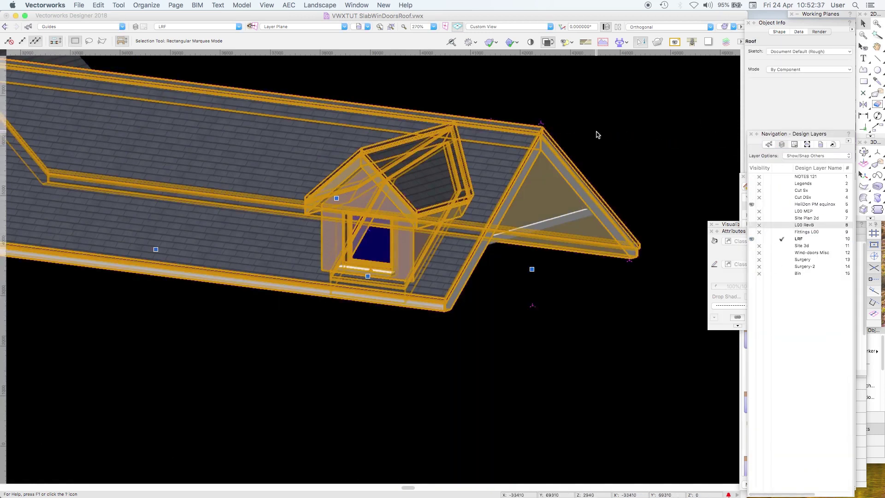
{"action": "middle_click_drag", "start_coordinate": [680, 129], "coordinate": [491, 201], "text": "shift"}
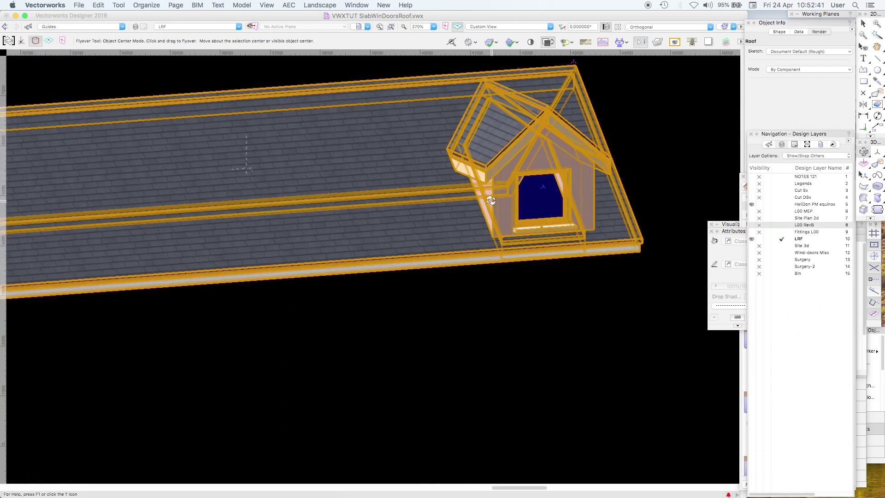
{"action": "key", "text": "space"}
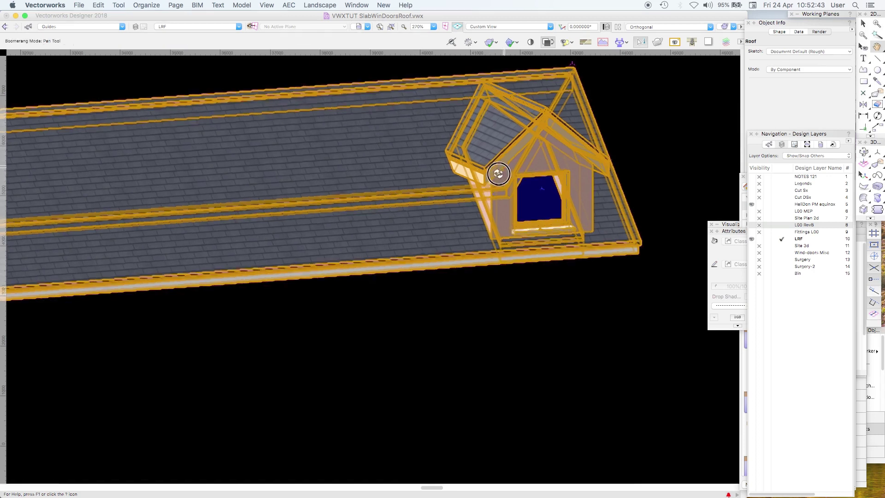
{"action": "left_click_drag", "start_coordinate": [499, 174], "coordinate": [456, 175]}
{"action": "left_click_drag", "start_coordinate": [565, 199], "coordinate": [535, 195]}
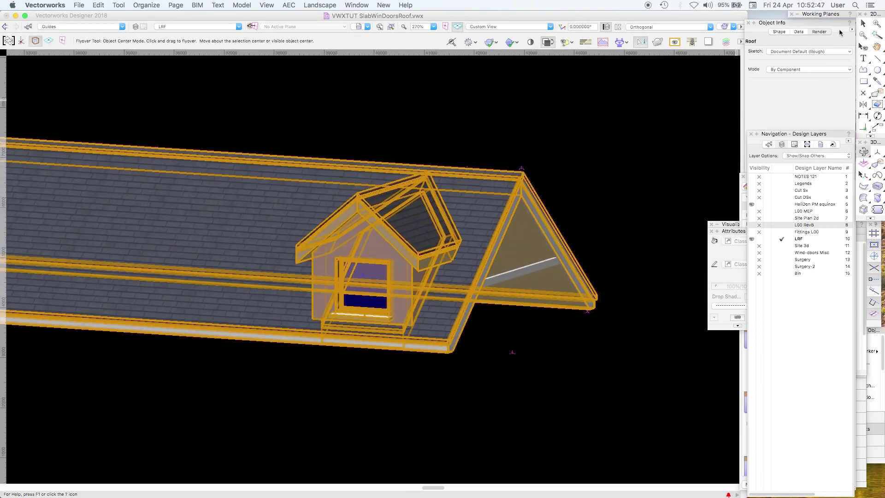
Select the roof and set its texture mode to By Object
{"action": "key", "text": "x"}
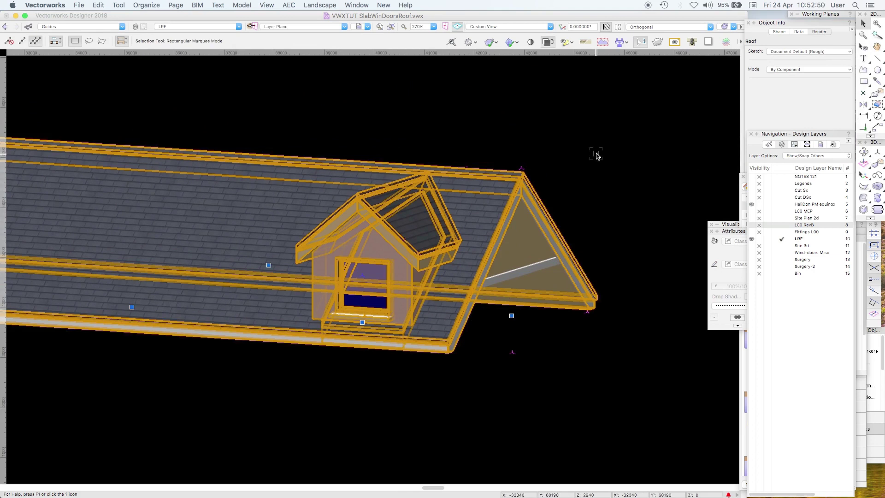
{"action": "left_click", "coordinate": [596, 156]}
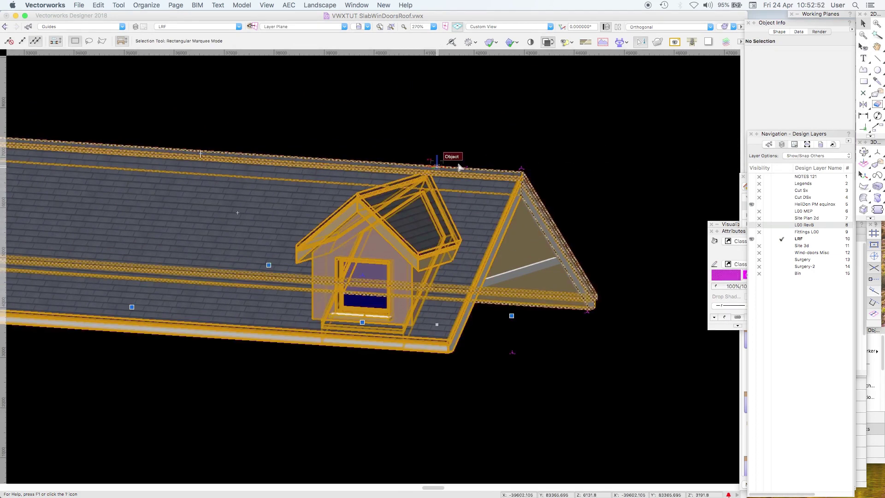
{"action": "left_click", "coordinate": [460, 167]}
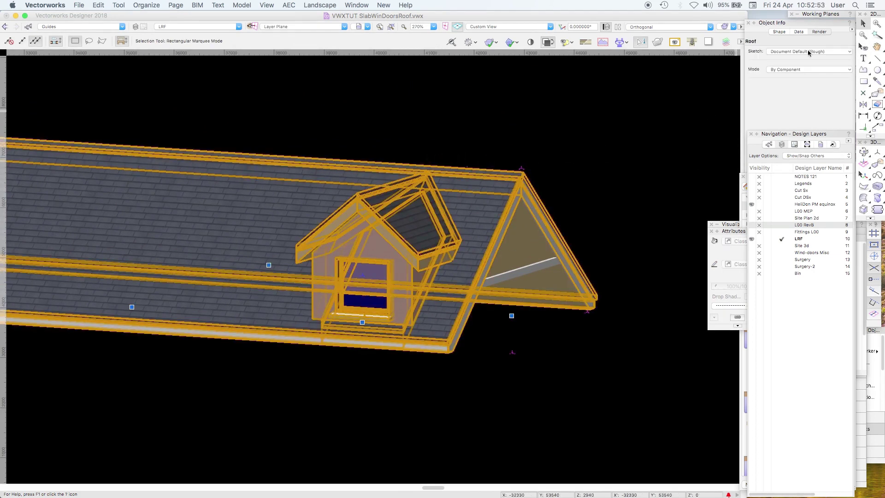
{"action": "left_click", "coordinate": [787, 70]}
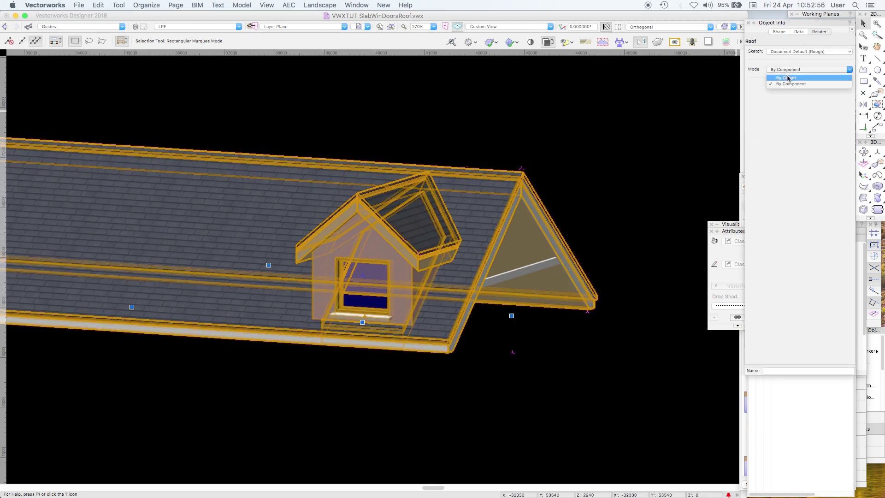
{"action": "left_click", "coordinate": [766, 78]}
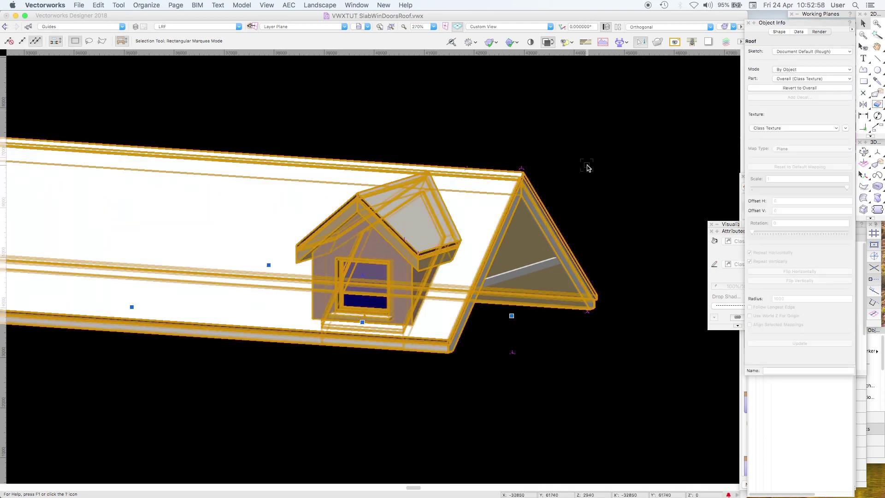
Choose the roof's Top part and give it its own texture instead of Class Texture
{"action": "left_click", "coordinate": [587, 167]}
{"action": "left_click", "coordinate": [520, 168]}
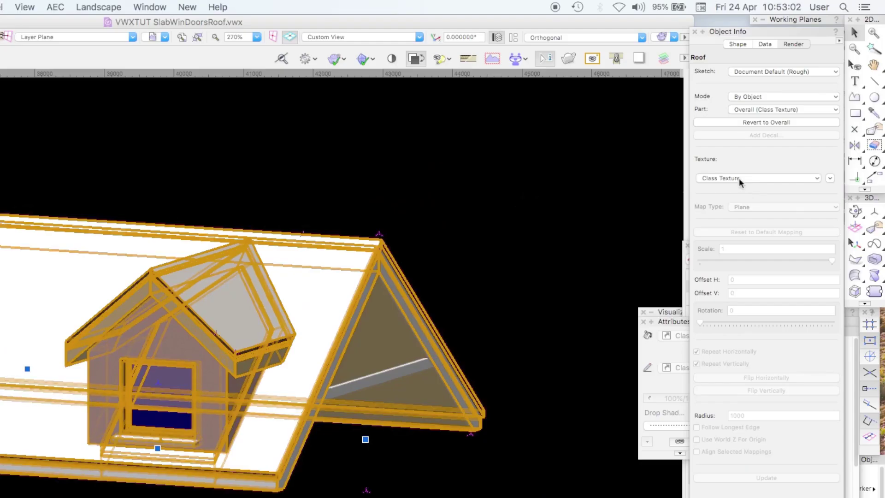
{"action": "left_click", "coordinate": [759, 111]}
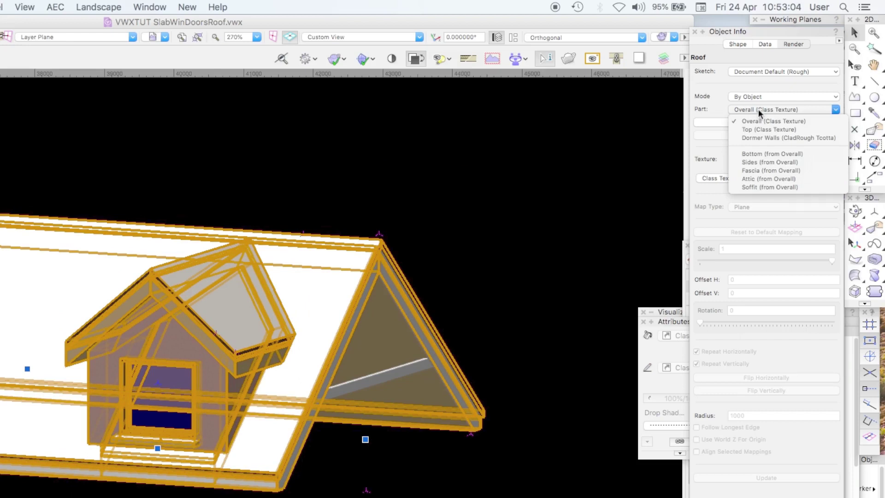
{"action": "left_click", "coordinate": [763, 129]}
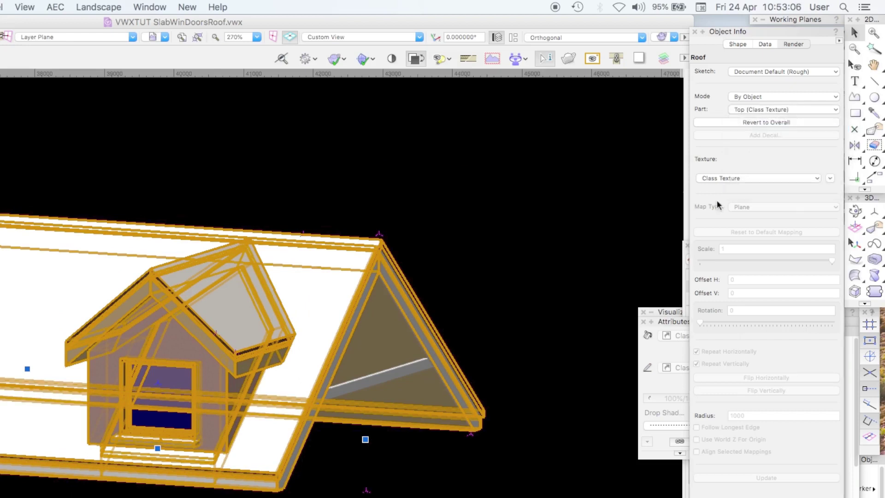
{"action": "left_click", "coordinate": [737, 178]}
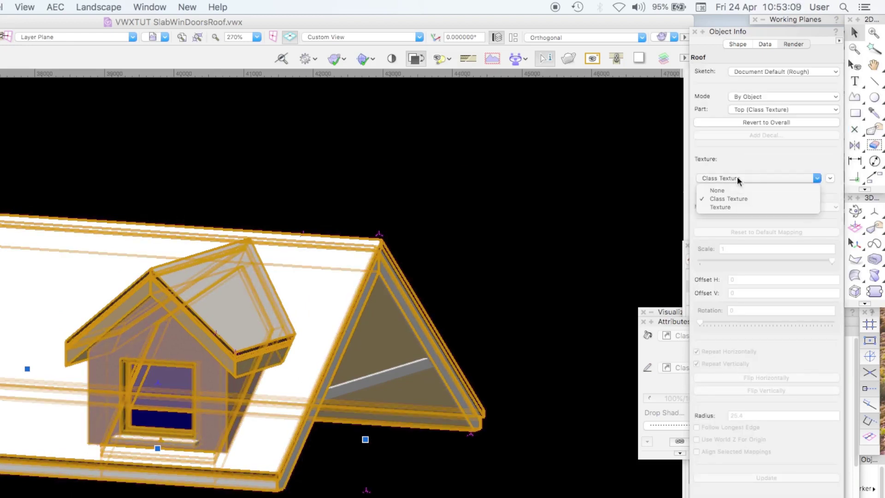
{"action": "left_click", "coordinate": [733, 205]}
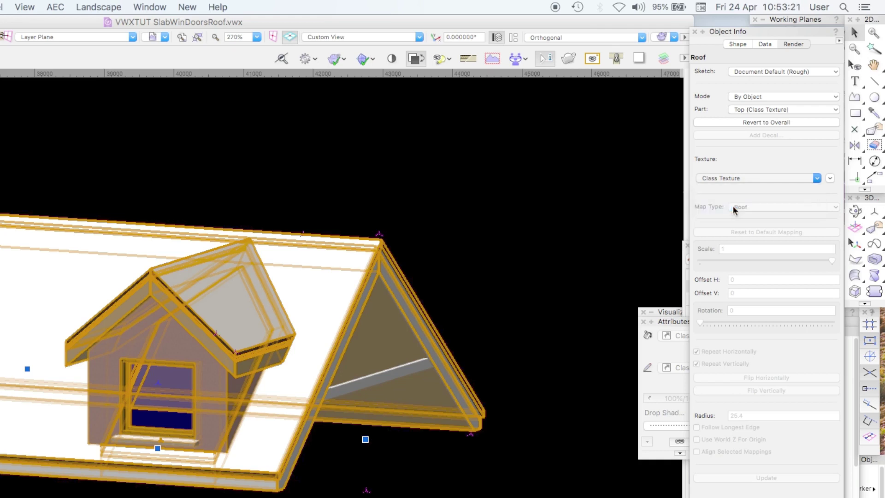
Apply the Shingles BlueBlack texture from the resource selector to the roof's Top part
{"action": "left_click", "coordinate": [720, 217]}
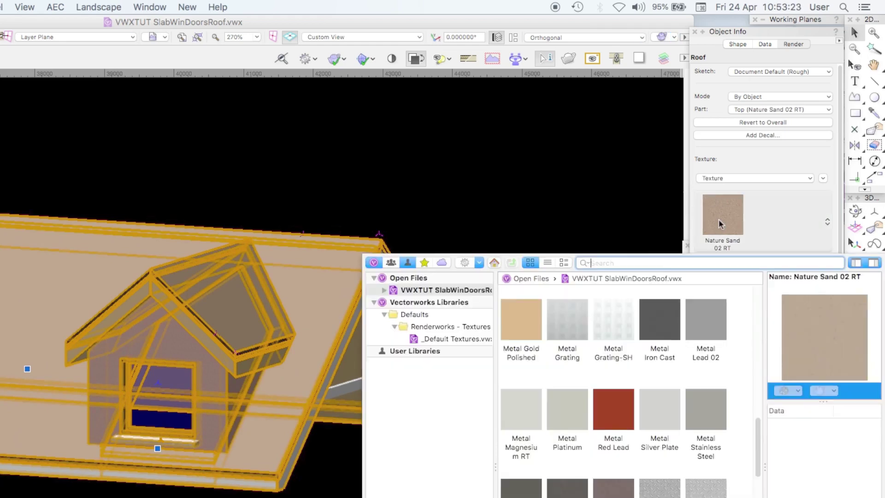
{"action": "left_click_drag", "start_coordinate": [758, 440], "coordinate": [759, 495]}
{"action": "left_click", "coordinate": [568, 440]}
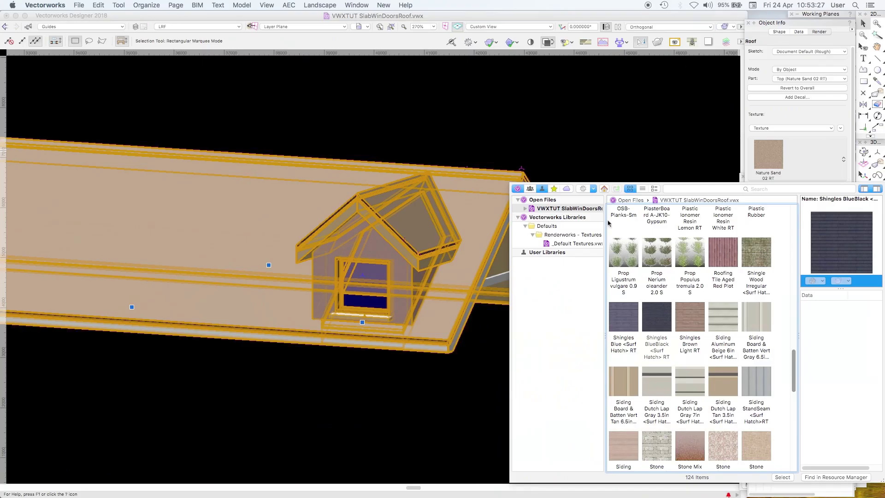
{"action": "left_click", "coordinate": [431, 172]}
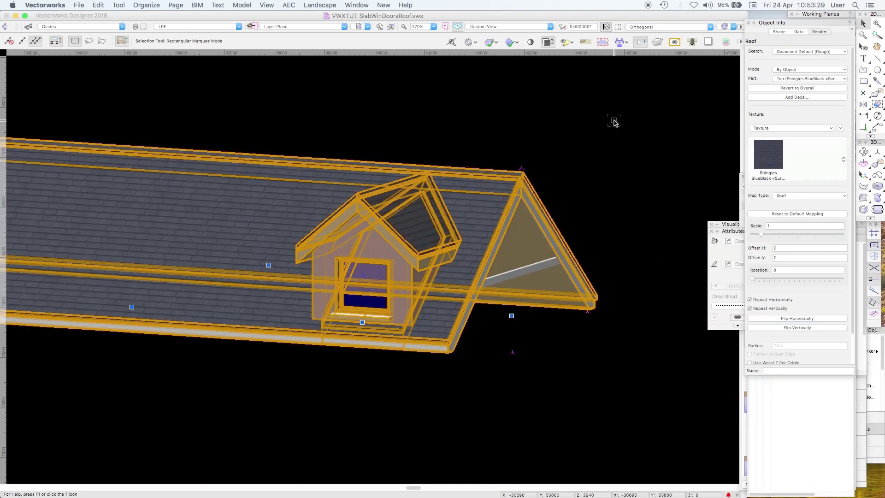
Check the Dormer Walls part's CladRough Tcotta texture, then deselect to view the render
{"action": "left_click", "coordinate": [604, 143]}
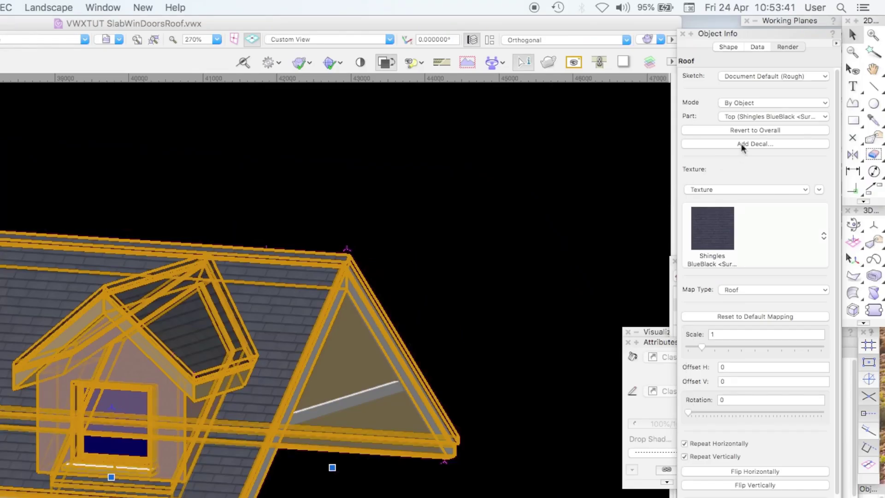
{"action": "left_click", "coordinate": [798, 82]}
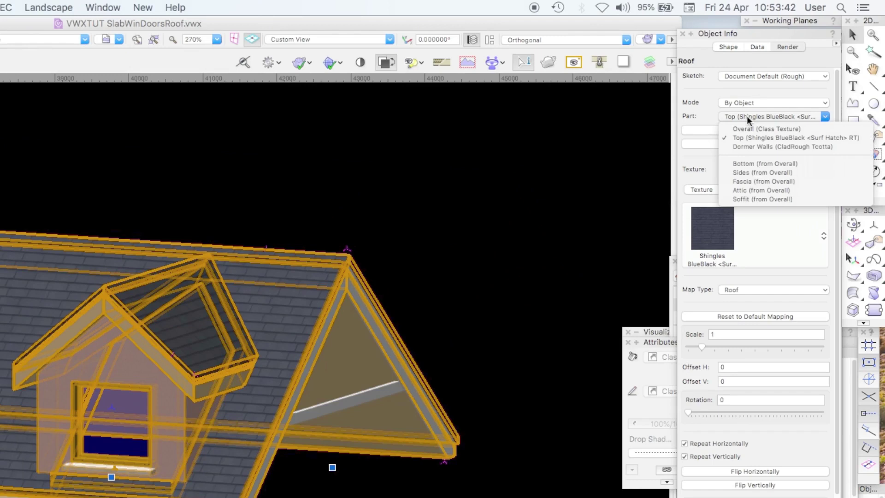
{"action": "left_click", "coordinate": [827, 148]}
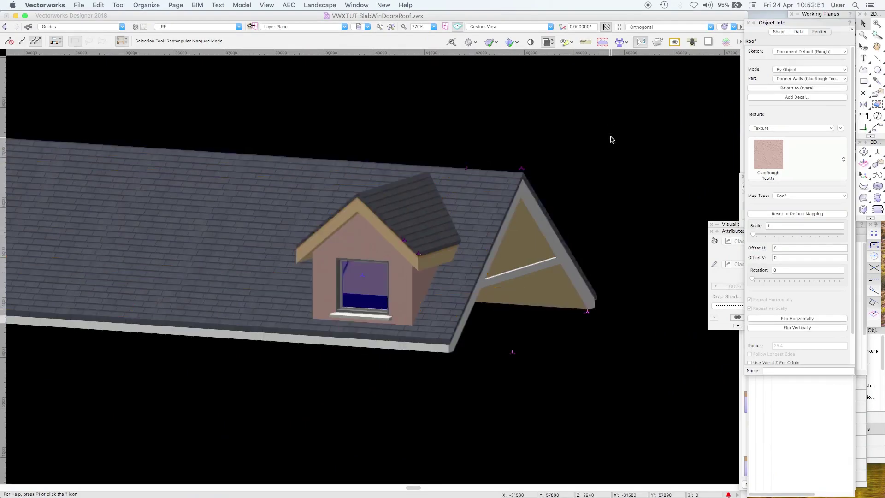
{"action": "left_click", "coordinate": [480, 204]}
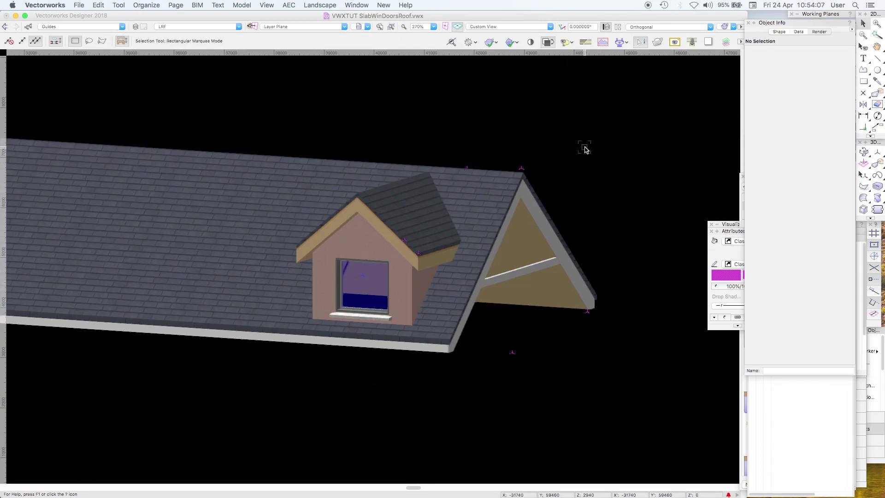
Enclose the roof in a clip cube and move its end face to cut the gable
{"action": "left_click", "coordinate": [399, 167]}
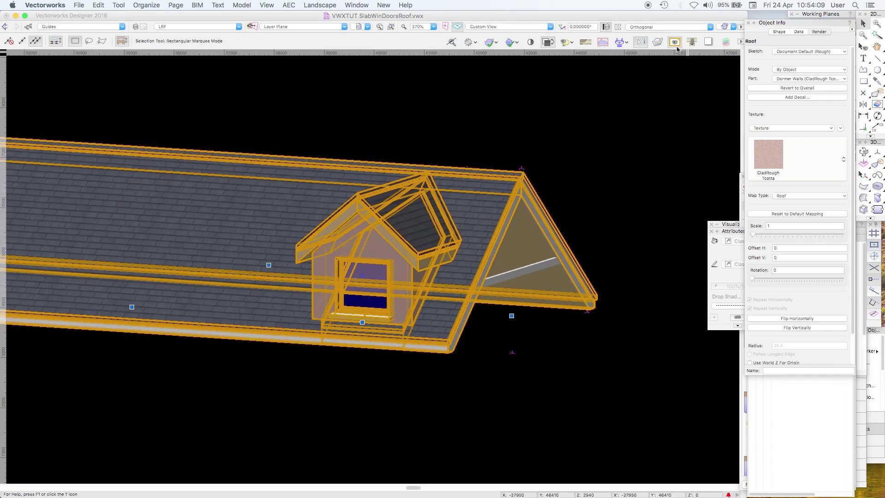
{"action": "left_click", "coordinate": [658, 42]}
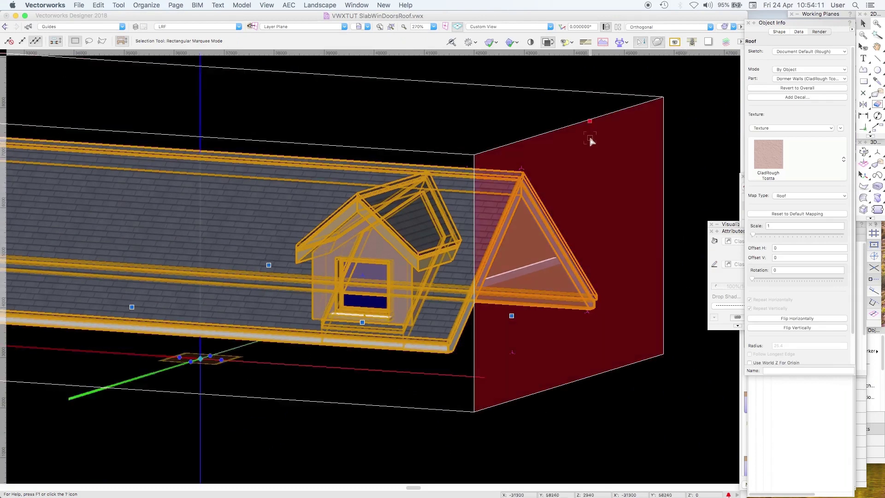
{"action": "left_click", "coordinate": [590, 131]}
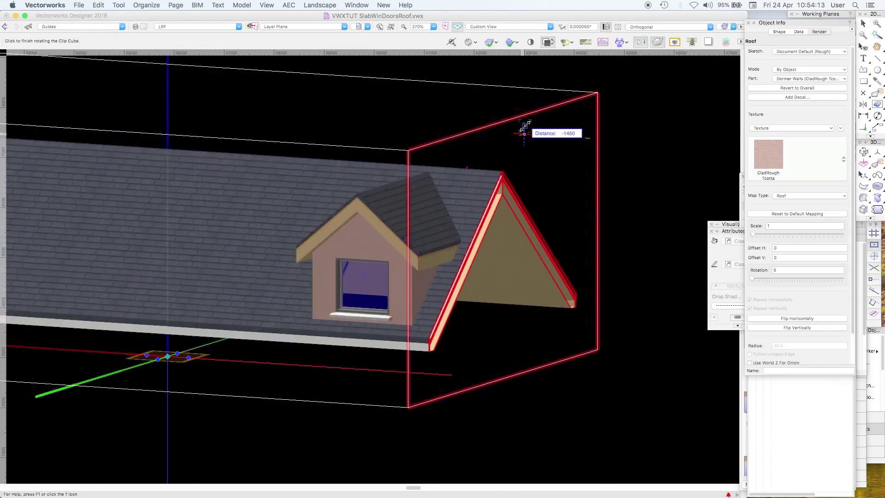
{"action": "left_click", "coordinate": [524, 128]}
Zoom in on the gable end, then zoom back out and reselect the roof
{"action": "left_click", "coordinate": [876, 25]}
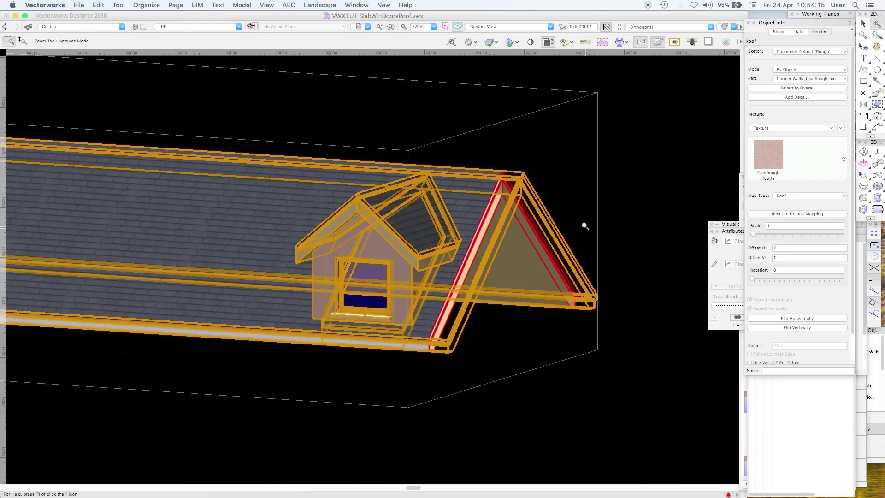
{"action": "left_click_drag", "start_coordinate": [610, 158], "coordinate": [520, 283]}
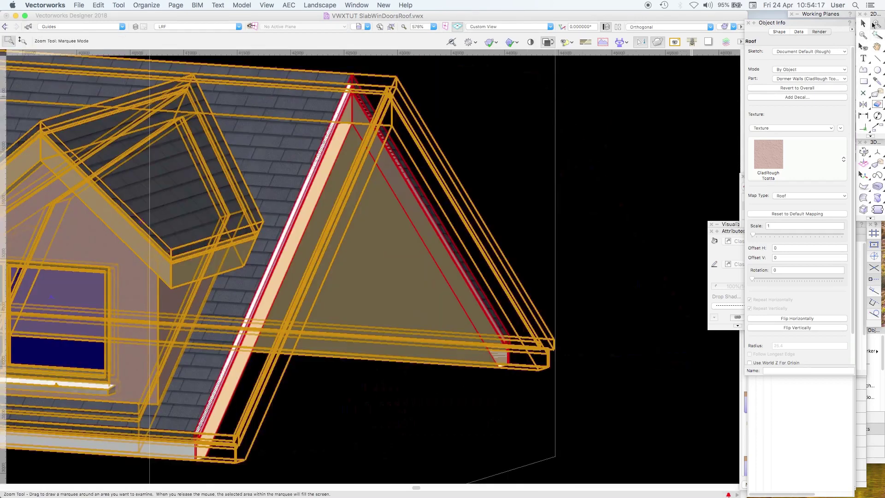
{"action": "left_click", "coordinate": [648, 123]}
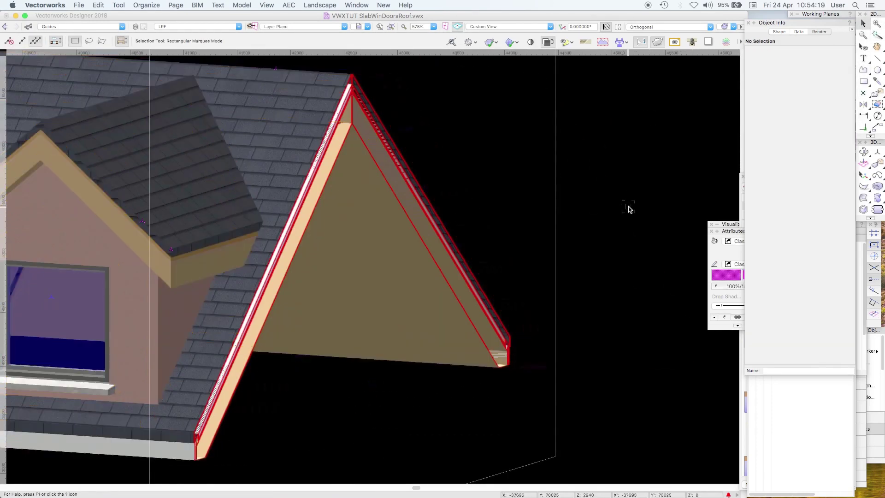
{"action": "key", "text": "super+minus"}
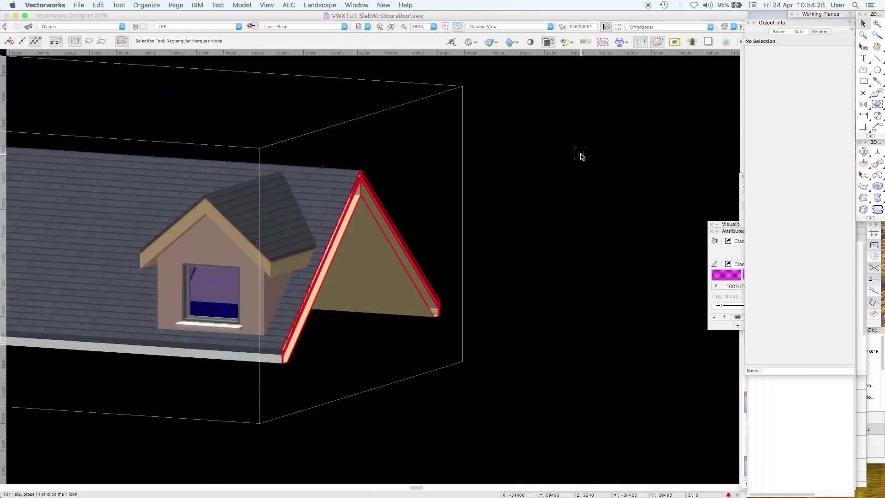
{"action": "key", "text": "super+a"}
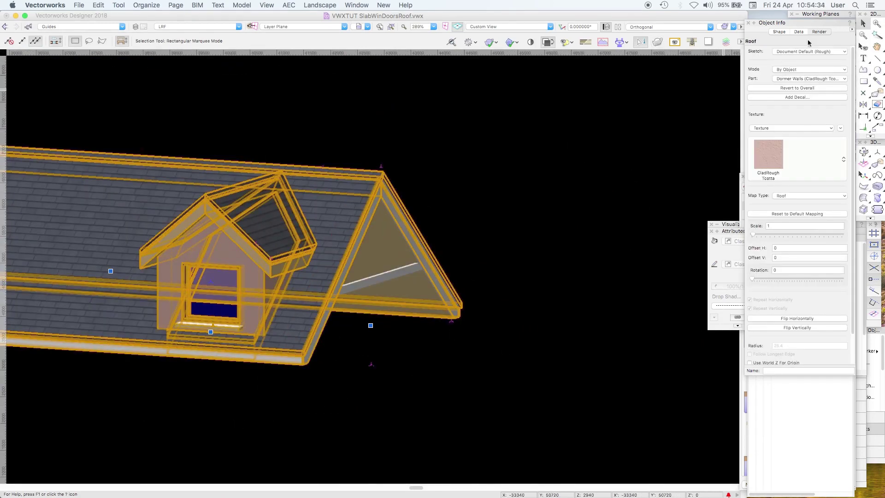
Switch the roof's texture mode to By Component and reselect the roof
{"action": "left_click", "coordinate": [799, 70]}
{"action": "left_click", "coordinate": [799, 78]}
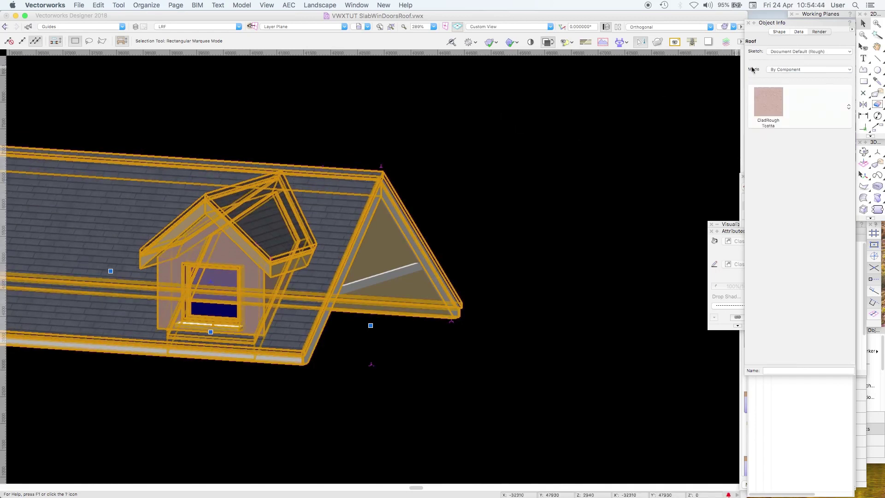
{"action": "left_click", "coordinate": [482, 159]}
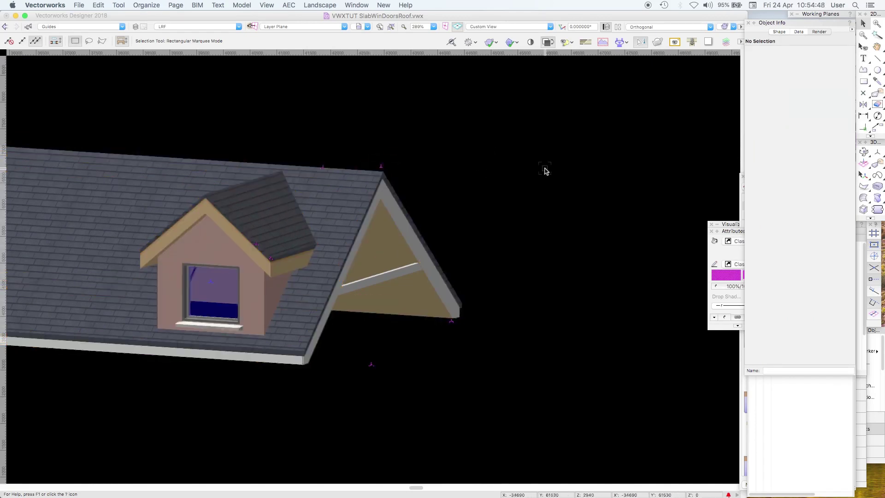
{"action": "left_click", "coordinate": [358, 171]}
Turn on the clip cube and move its face to just beside the dormer
{"action": "left_click", "coordinate": [657, 42]}
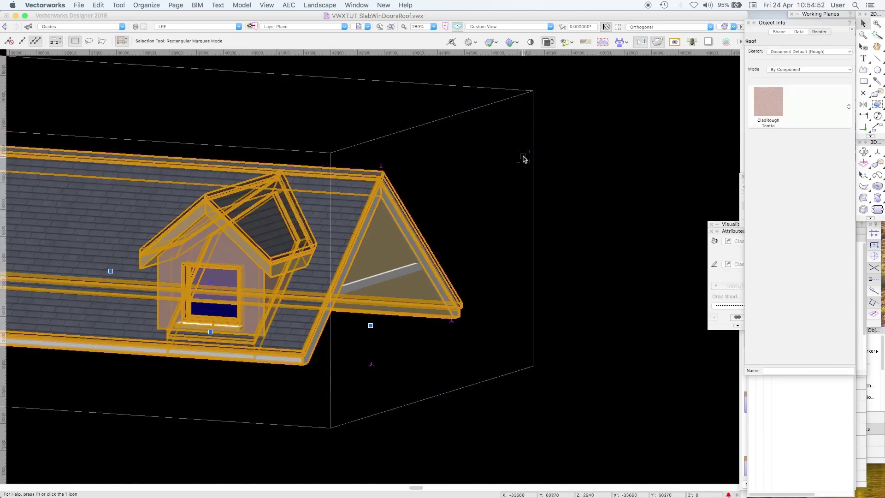
{"action": "left_click", "coordinate": [529, 154]}
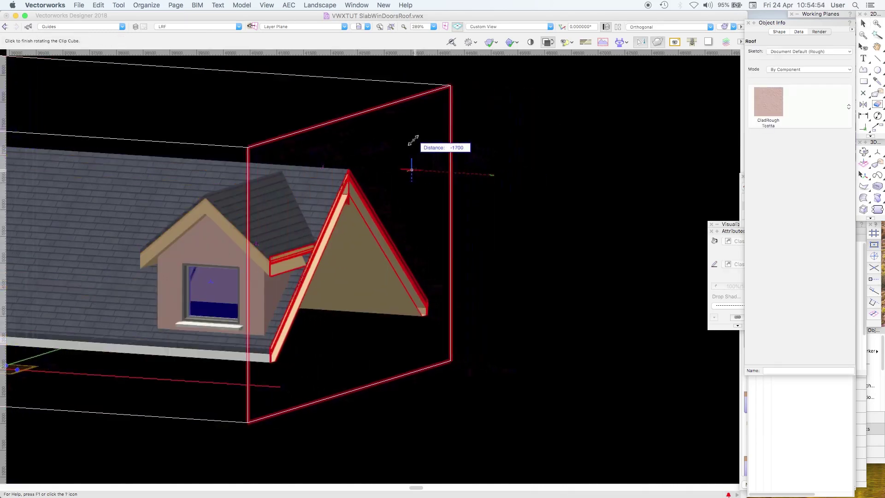
{"action": "left_click", "coordinate": [427, 146]}
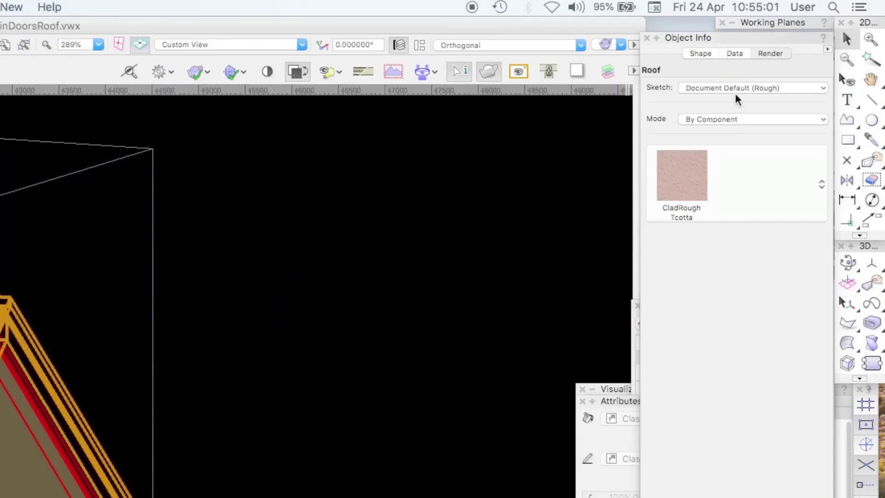
Set the roof's texture mode back to By Object
{"action": "left_click", "coordinate": [723, 121]}
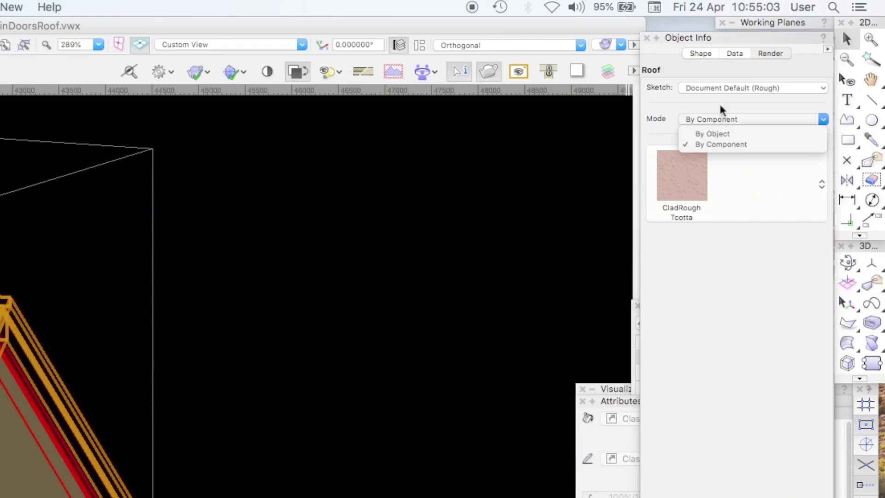
{"action": "left_click", "coordinate": [720, 107]}
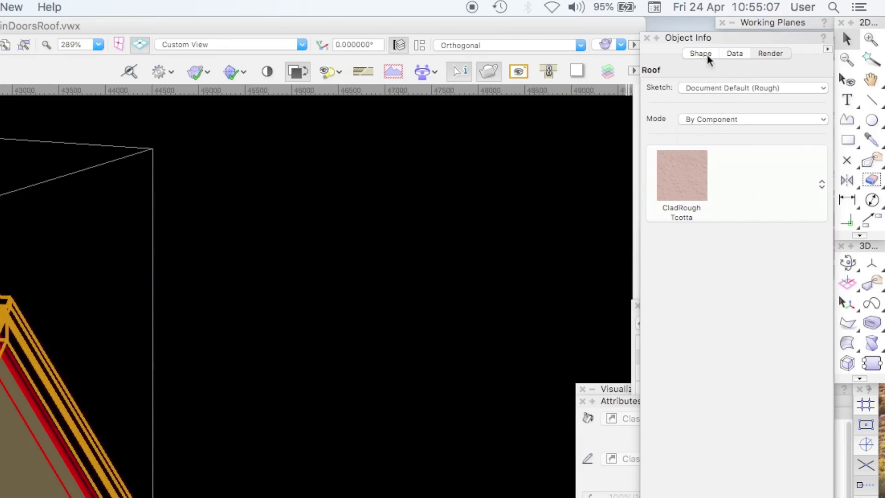
{"action": "left_click", "coordinate": [726, 121]}
{"action": "left_click", "coordinate": [505, 189]}
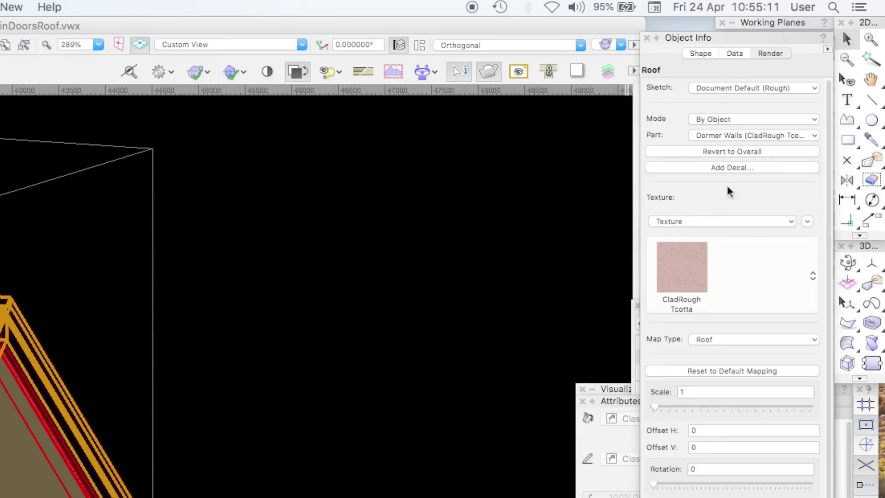
Set the roof's Top part to Class Texture and deselect to view the white top
{"action": "left_click", "coordinate": [726, 138]}
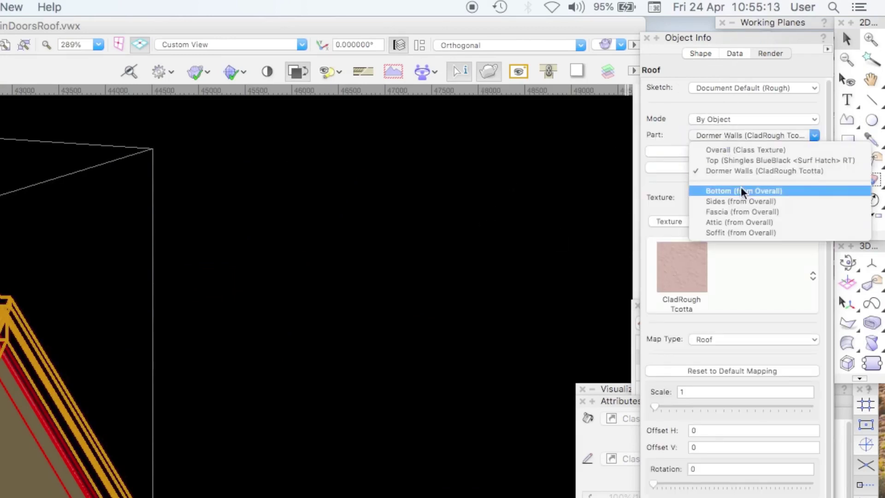
{"action": "left_click", "coordinate": [736, 161]}
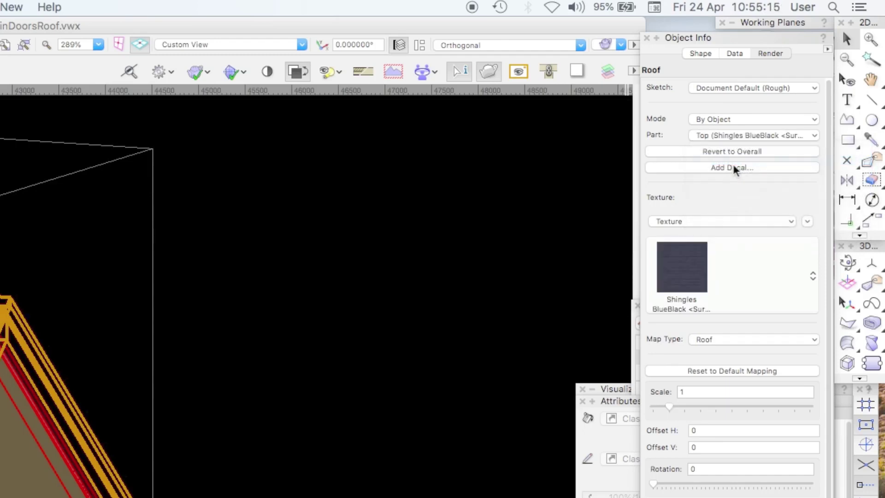
{"action": "left_click", "coordinate": [673, 223]}
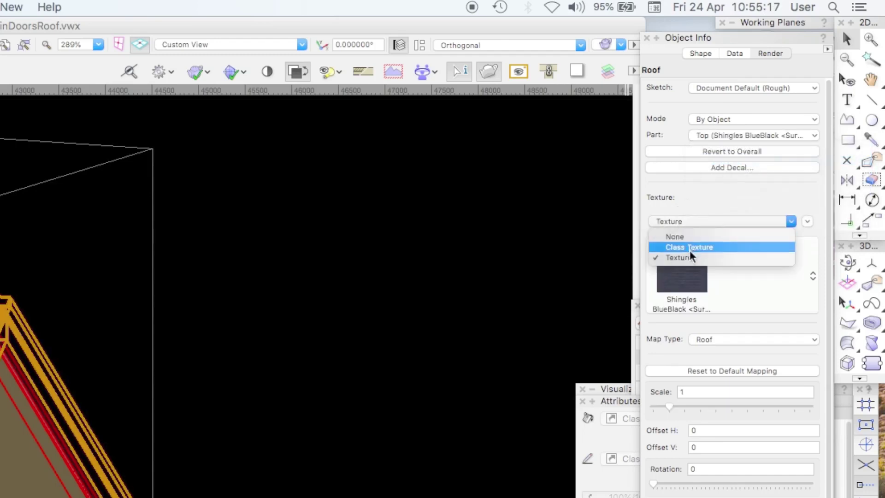
{"action": "left_click", "coordinate": [426, 253]}
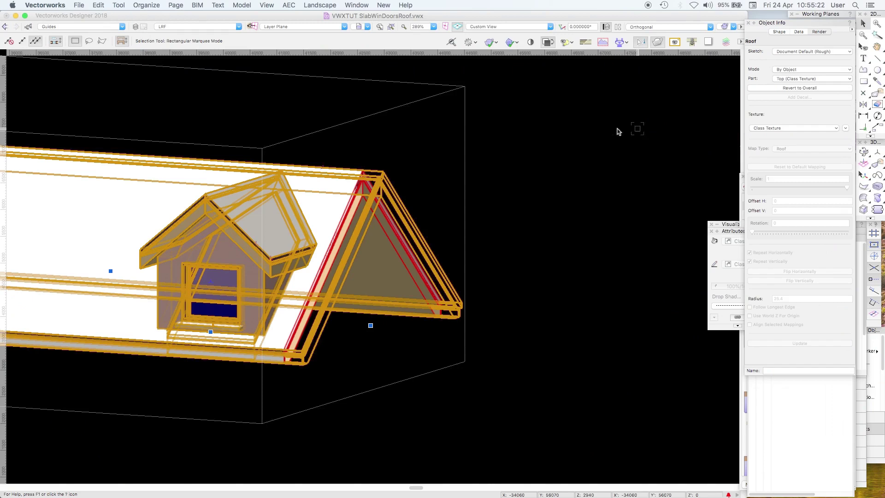
{"action": "left_click", "coordinate": [581, 155]}
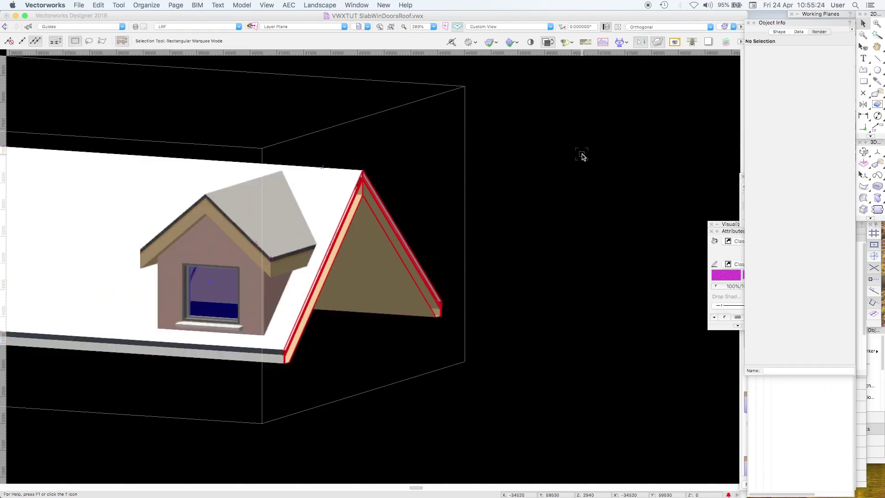
Keep By Object mode and set the Dormer Walls part to Class Texture
{"action": "left_click", "coordinate": [373, 212]}
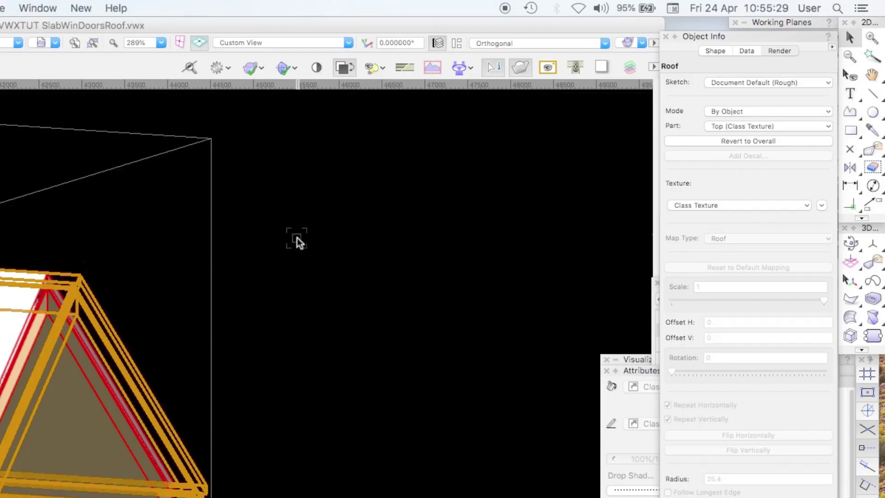
{"action": "left_click", "coordinate": [793, 69]}
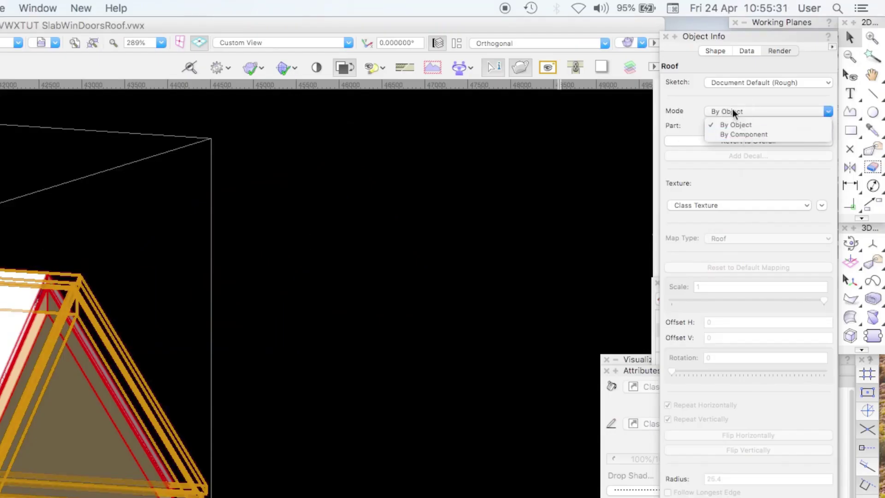
{"action": "left_click", "coordinate": [735, 117]}
{"action": "left_click", "coordinate": [734, 127]}
{"action": "left_click", "coordinate": [744, 158]}
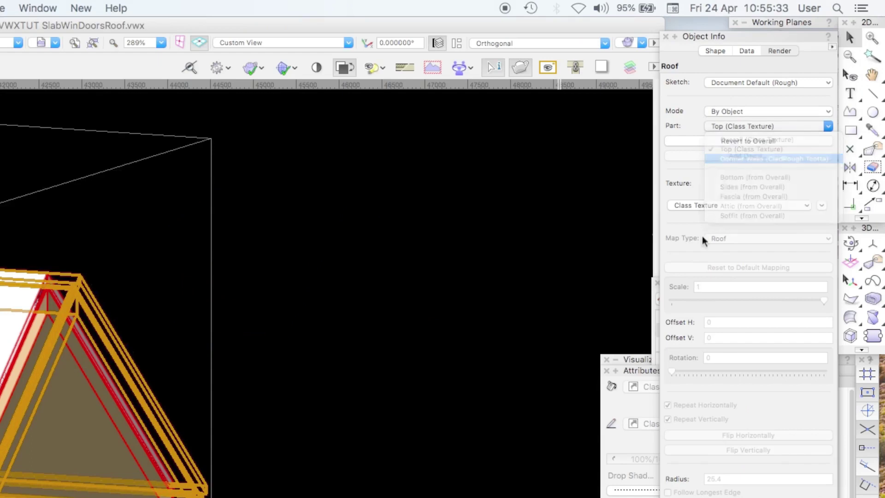
{"action": "left_click", "coordinate": [692, 206]}
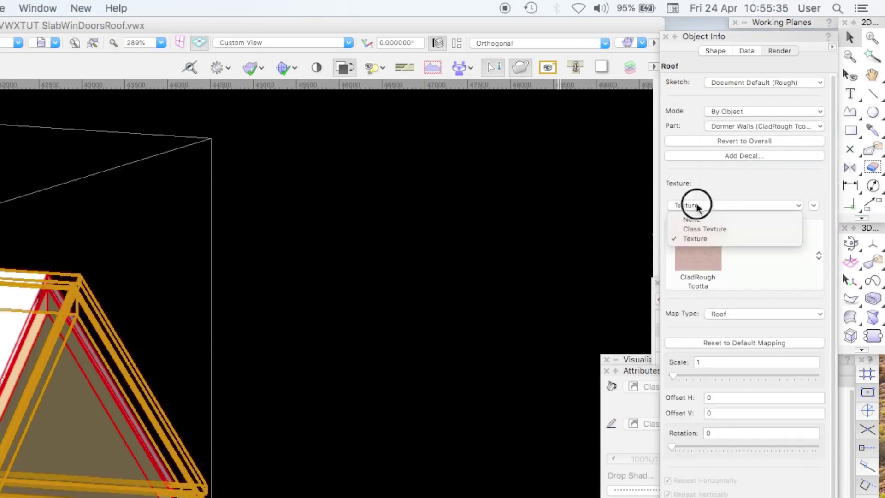
{"action": "left_click", "coordinate": [696, 229]}
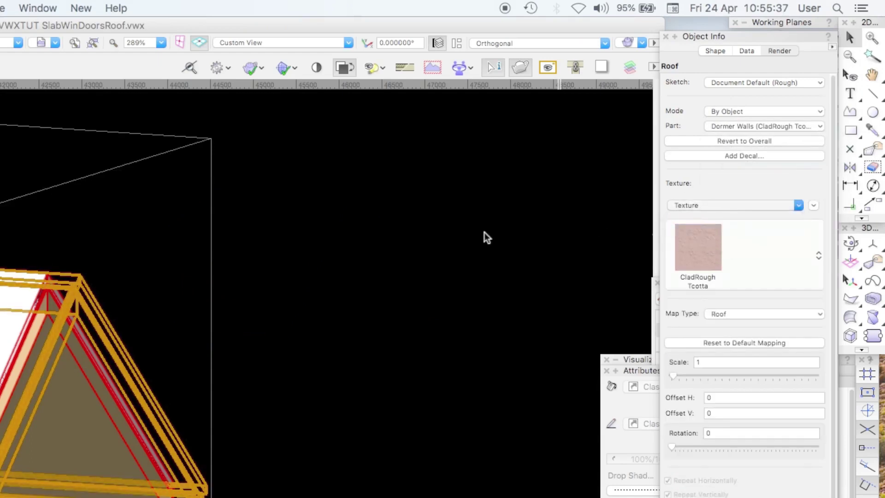
Return the part list to Overall, view the Shape tab, and deselect the roof
{"action": "left_click", "coordinate": [484, 236]}
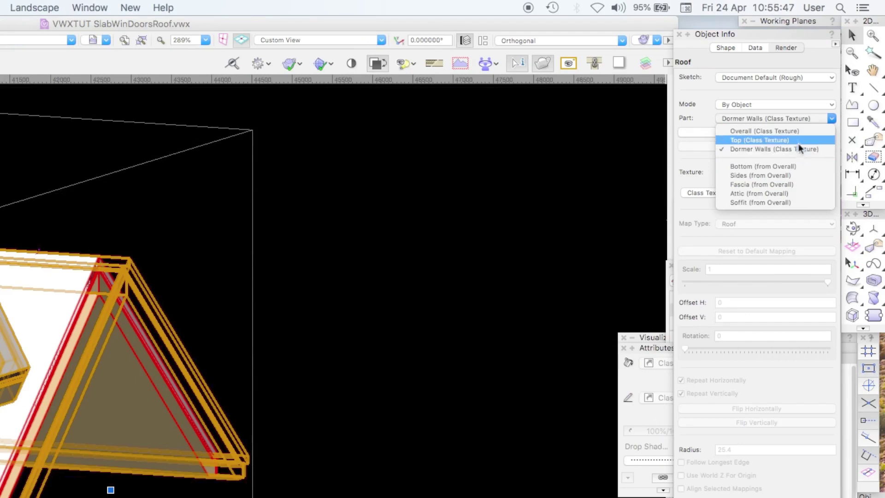
{"action": "left_click", "coordinate": [797, 132]}
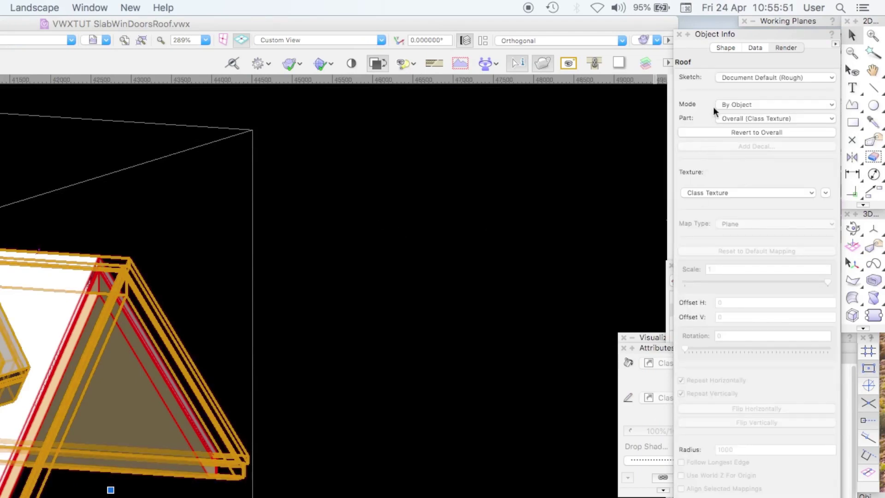
{"action": "left_click", "coordinate": [726, 47]}
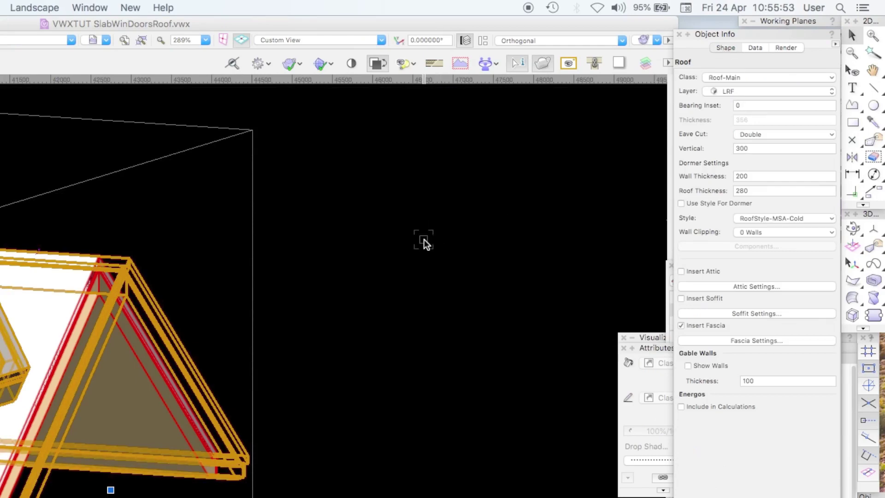
{"action": "left_click", "coordinate": [424, 239]}
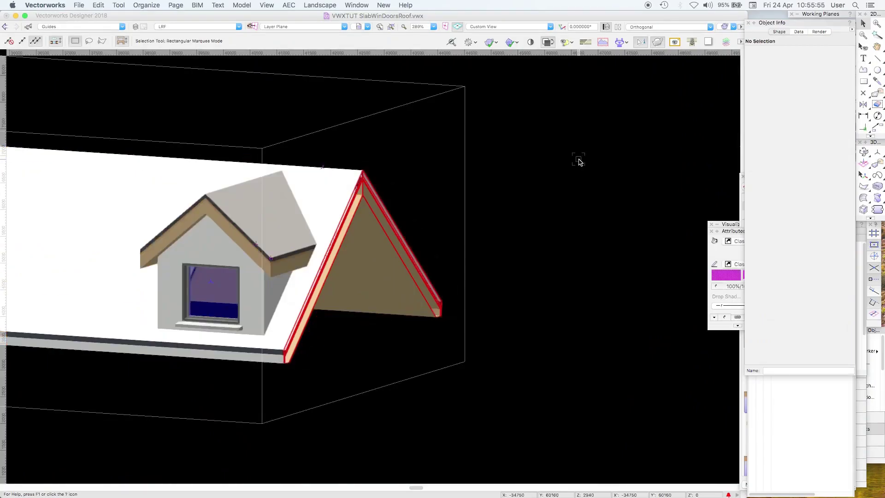
Select the roof, try By Component, then settle the Render mode on By Object and view Shape
{"action": "key", "text": "super+a"}
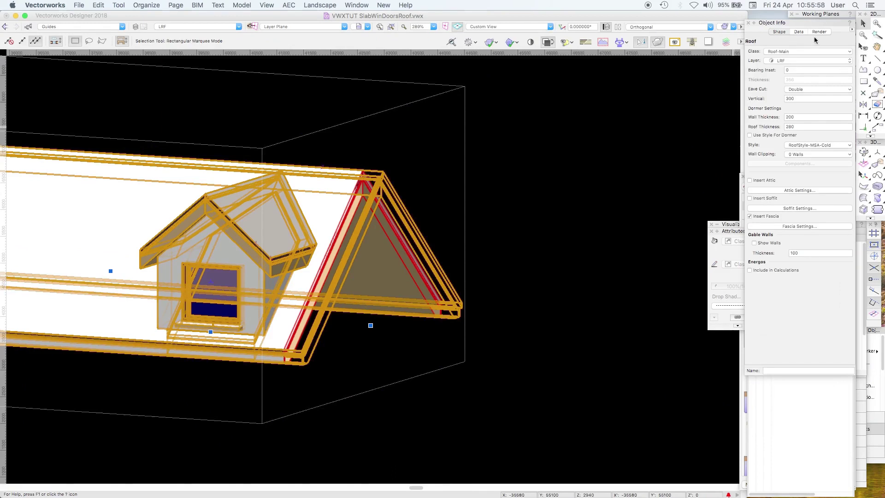
{"action": "left_click", "coordinate": [819, 32]}
{"action": "left_click", "coordinate": [798, 69]}
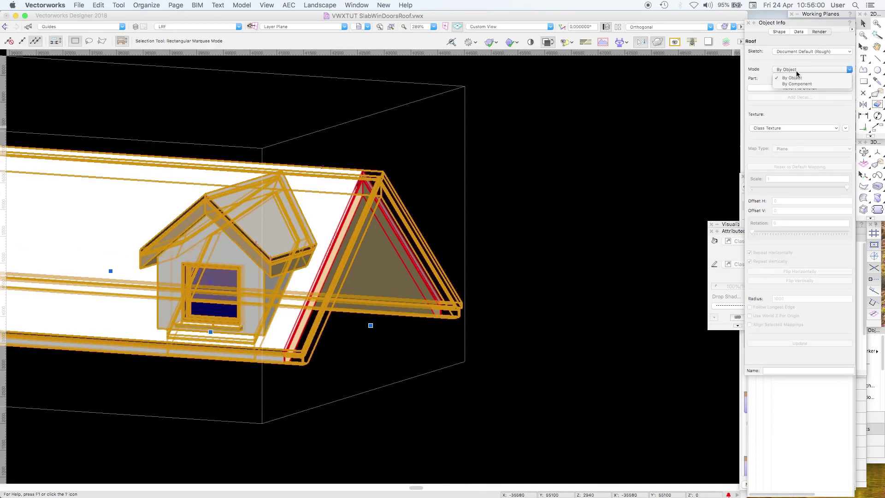
{"action": "left_click", "coordinate": [799, 85]}
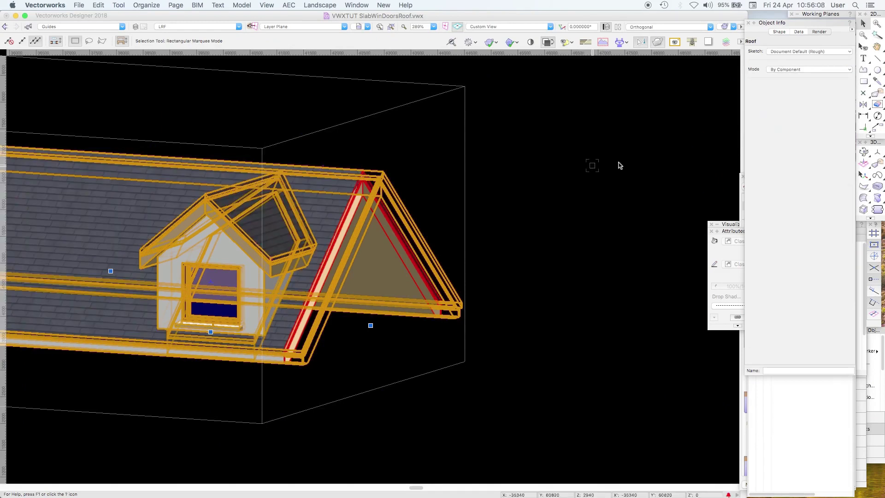
{"action": "left_click", "coordinate": [804, 69]}
{"action": "left_click", "coordinate": [800, 77]}
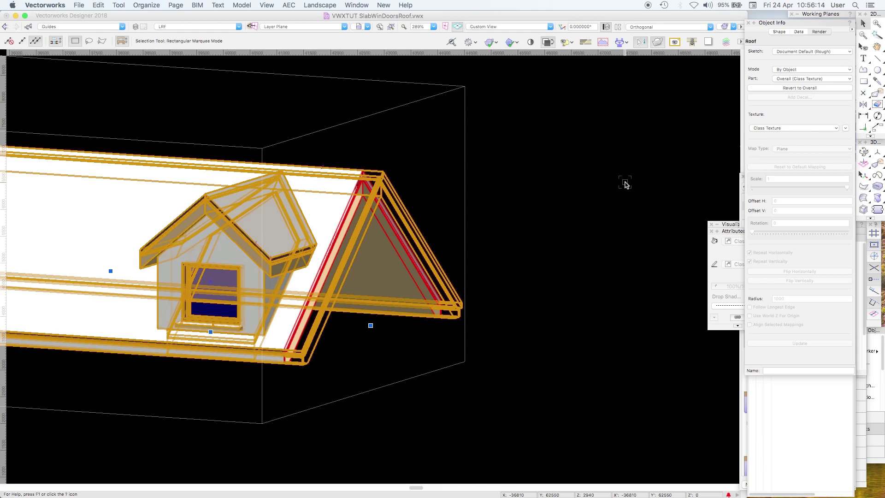
{"action": "left_click", "coordinate": [780, 32]}
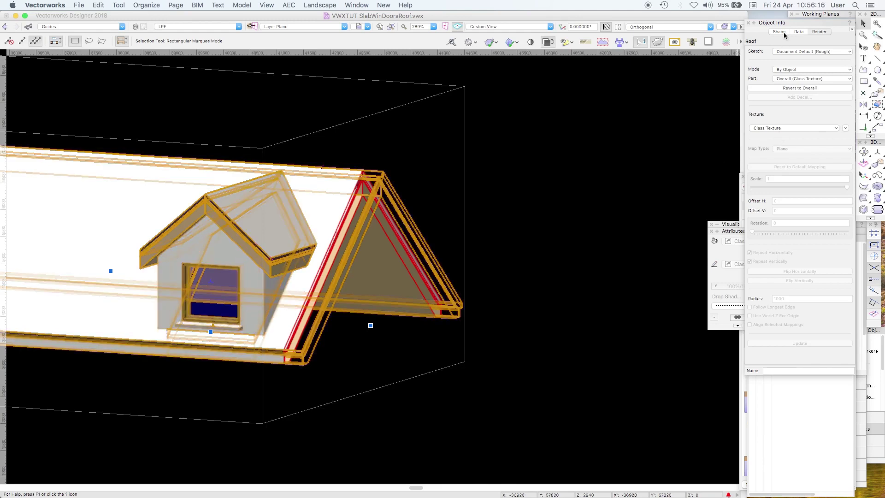
Edit RoofStyle-MSA-Cold to Use Component Textures and apply the replaced style to the roof
{"action": "left_click", "coordinate": [807, 145]}
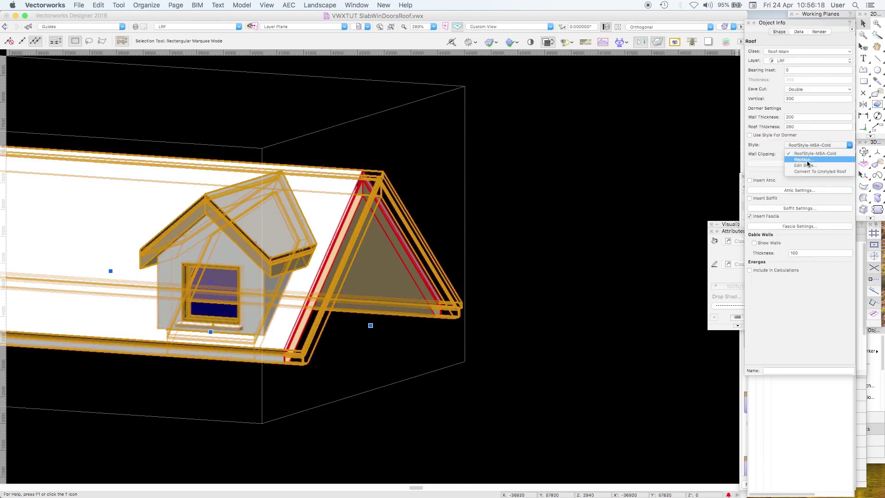
{"action": "left_click", "coordinate": [804, 165]}
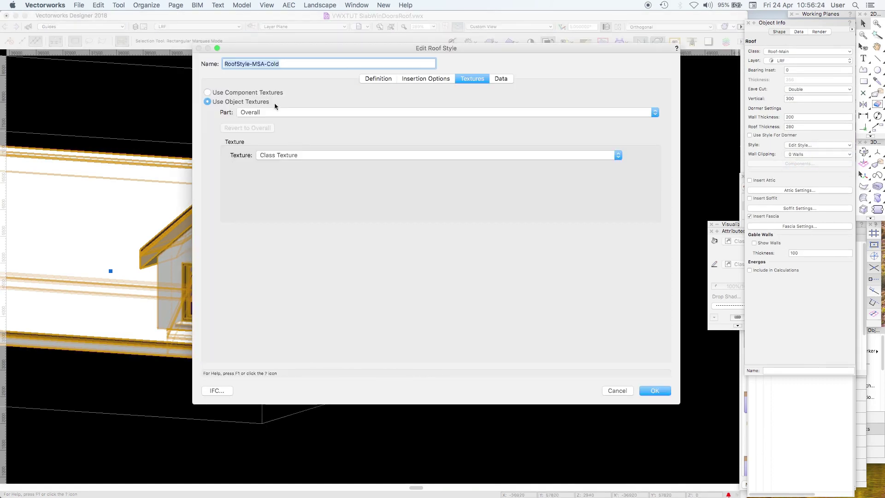
{"action": "left_click", "coordinate": [207, 92]}
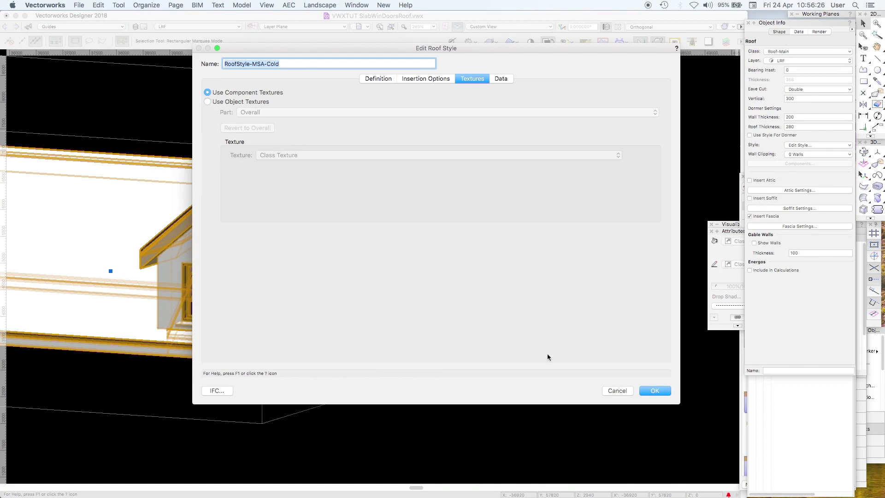
{"action": "left_click", "coordinate": [657, 388]}
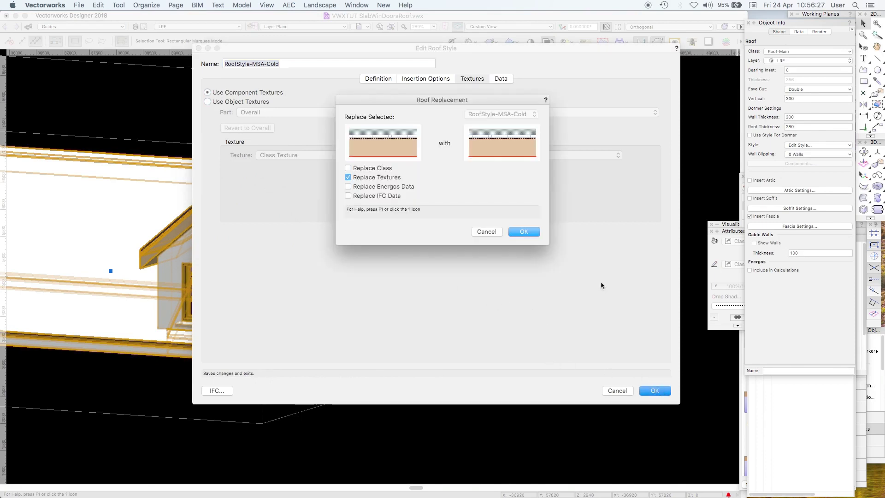
{"action": "left_click", "coordinate": [523, 232]}
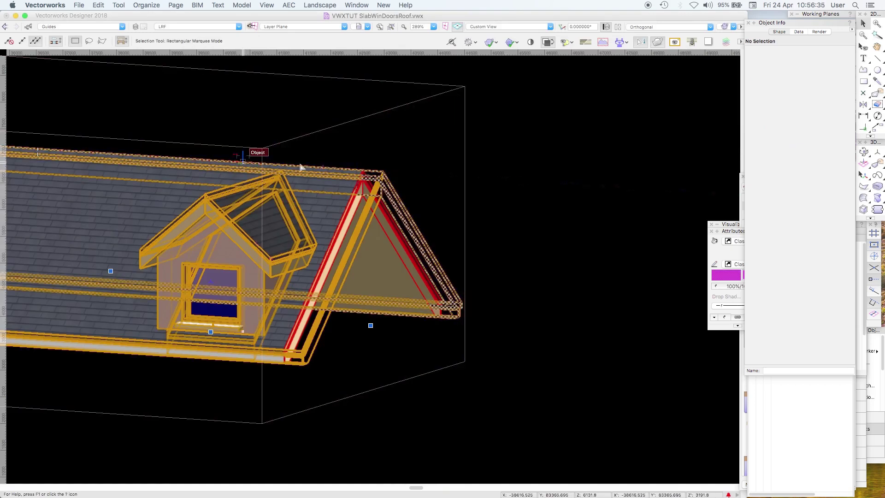
Set the roof's Render texture mode to By Object and deselect it to check the render
{"action": "left_click", "coordinate": [818, 32]}
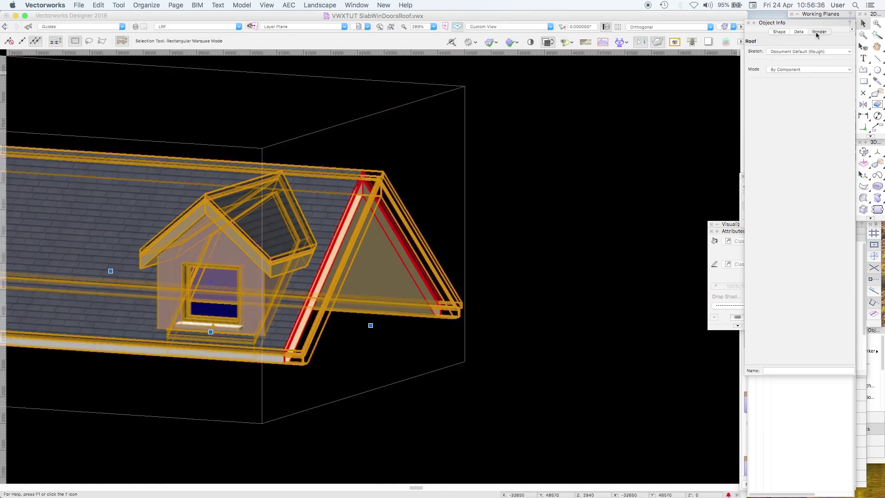
{"action": "left_click", "coordinate": [791, 72]}
{"action": "left_click", "coordinate": [789, 78]}
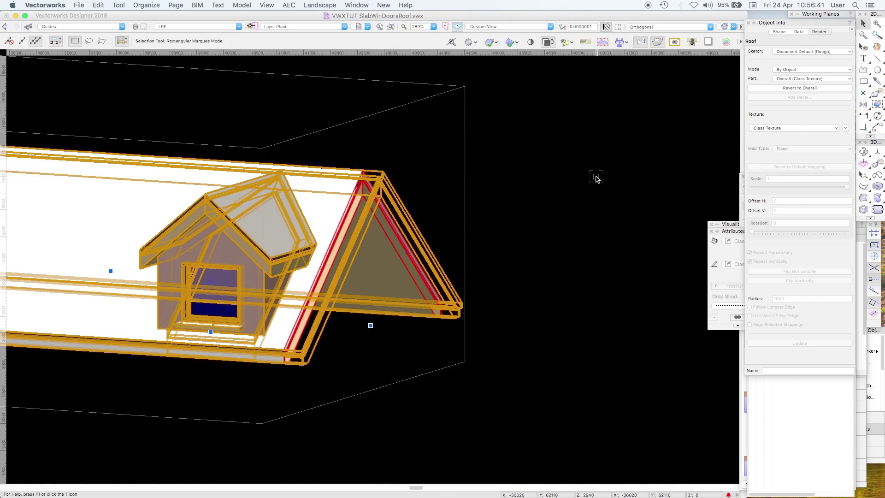
{"action": "left_click", "coordinate": [596, 178]}
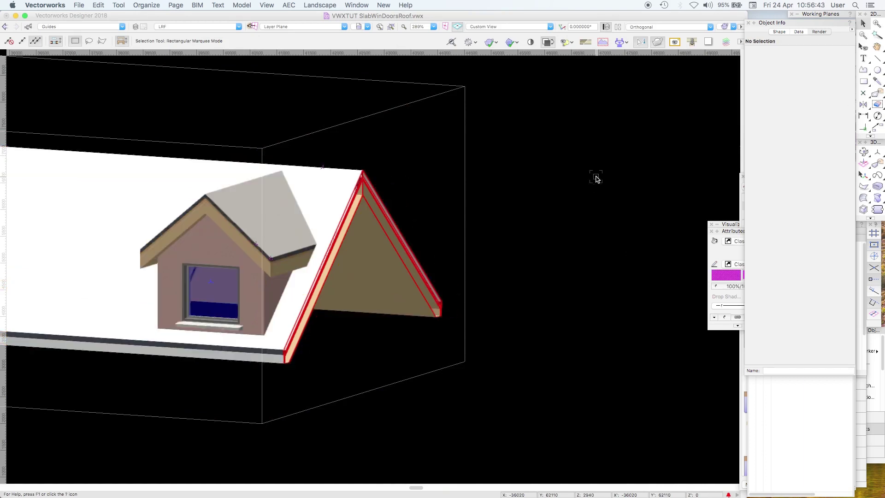
Reselect the roof and bring up its roof style options under Shape
{"action": "left_click", "coordinate": [226, 151]}
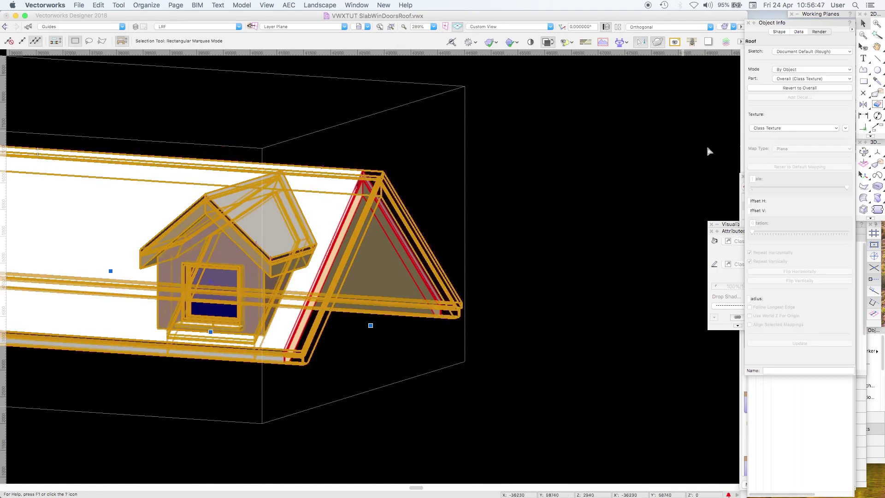
{"action": "left_click", "coordinate": [785, 129]}
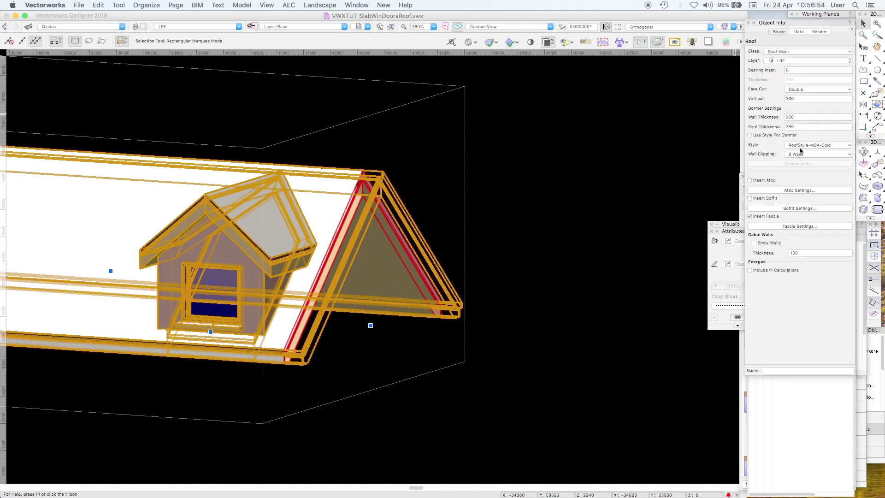
{"action": "left_click", "coordinate": [807, 145]}
Edit the roof style to use per-part object textures, starting with the Dormer Walls part
{"action": "left_click", "coordinate": [805, 165]}
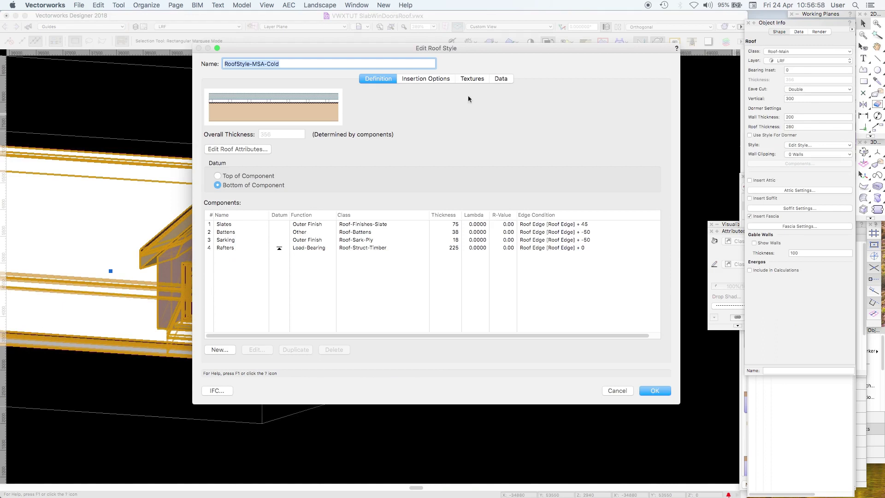
{"action": "left_click", "coordinate": [468, 81]}
{"action": "left_click", "coordinate": [208, 101]}
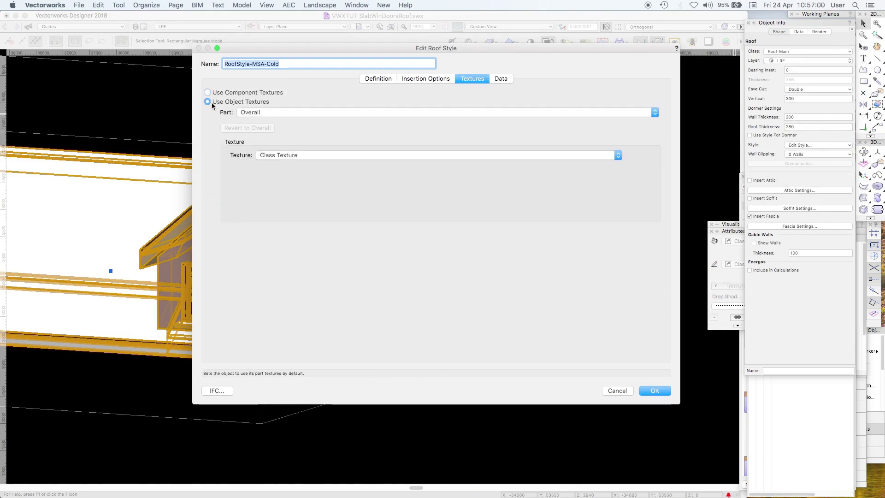
{"action": "left_click", "coordinate": [313, 112]}
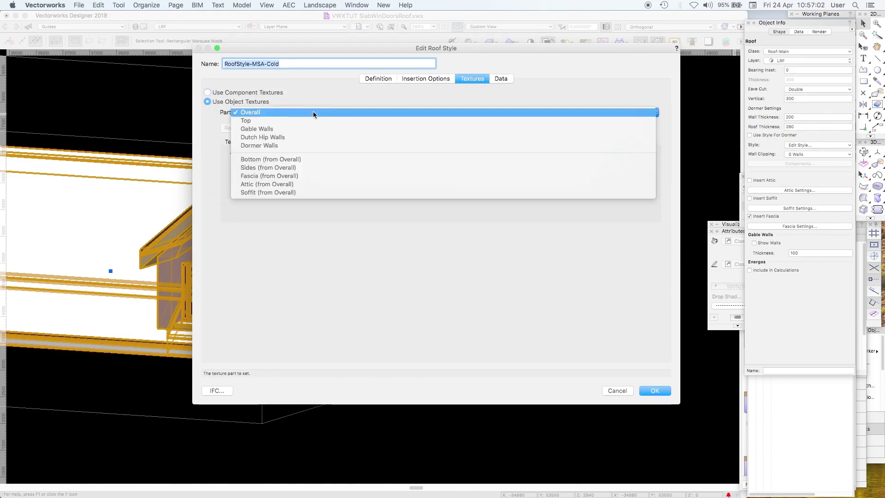
{"action": "left_click", "coordinate": [318, 146]}
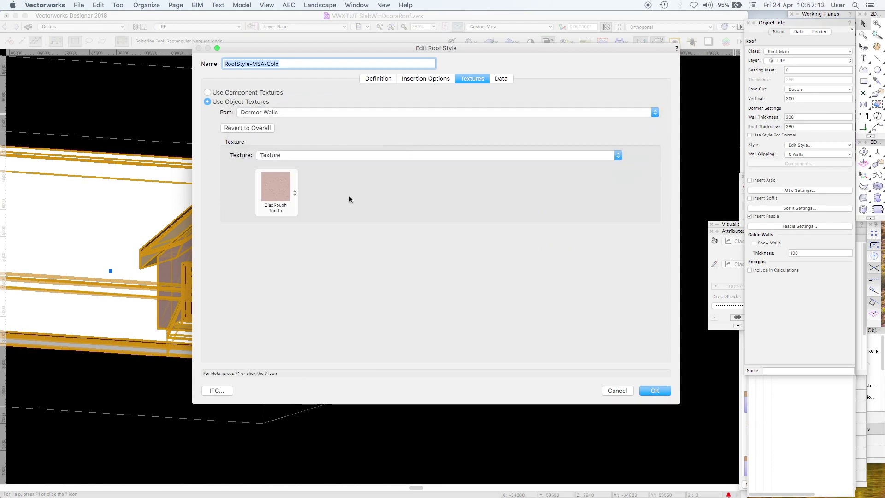
Give the roof's Top part the Shingles BlueBlack texture
{"action": "left_click", "coordinate": [308, 112]}
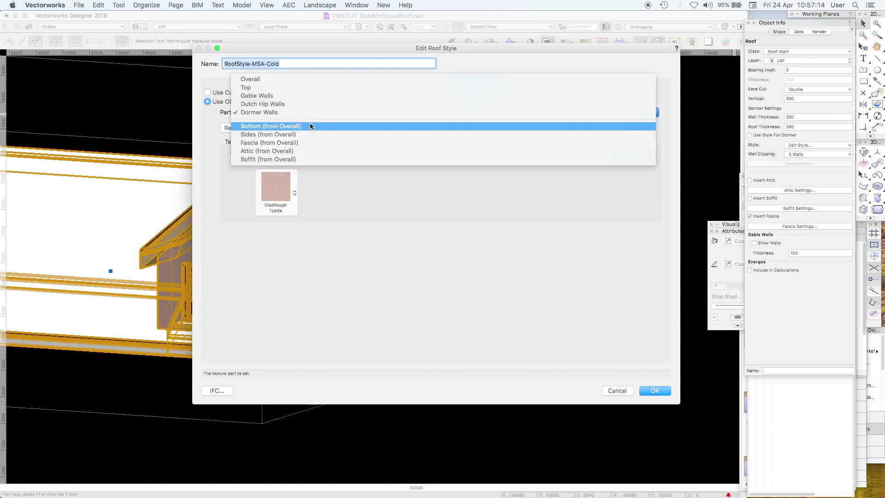
{"action": "left_click", "coordinate": [306, 90]}
{"action": "left_click", "coordinate": [300, 157]}
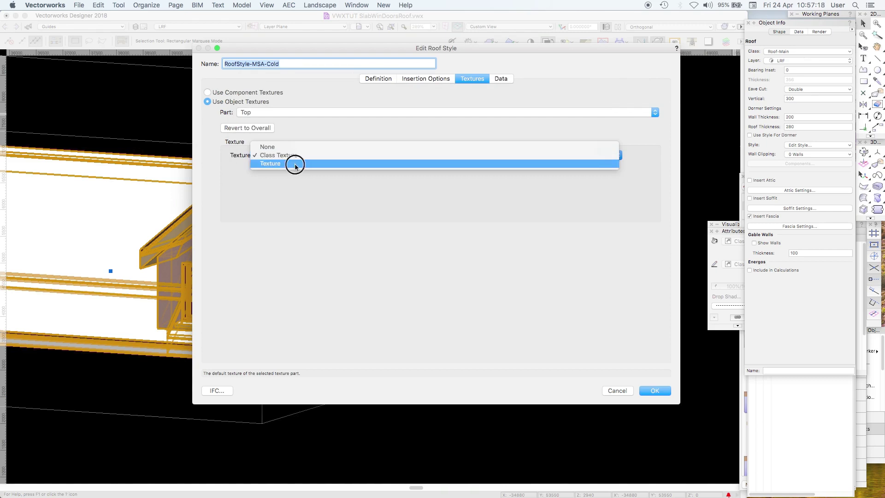
{"action": "left_click", "coordinate": [296, 165]}
{"action": "left_click", "coordinate": [291, 193]}
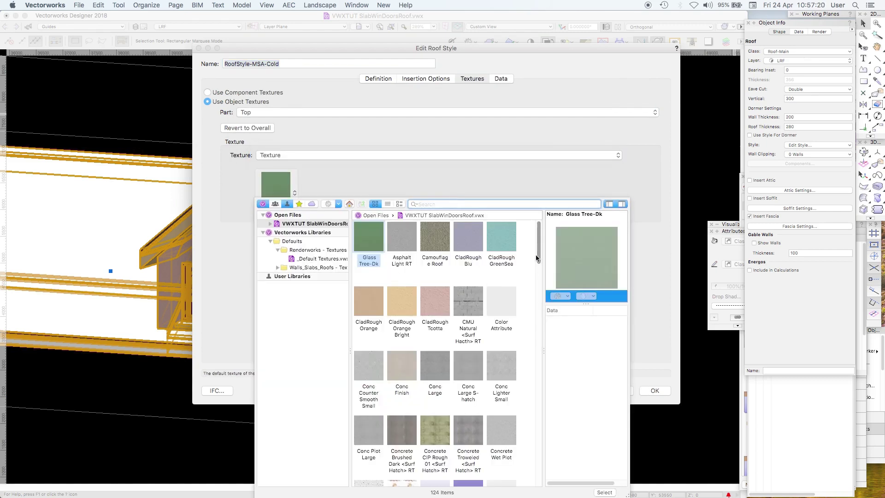
{"action": "left_click_drag", "start_coordinate": [538, 258], "coordinate": [539, 397]}
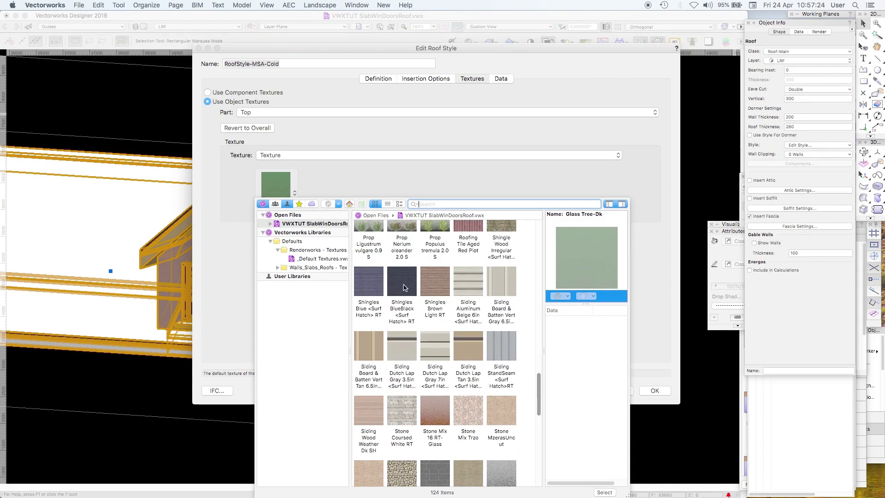
{"action": "left_click", "coordinate": [406, 287]}
{"action": "double_click", "coordinate": [405, 286]}
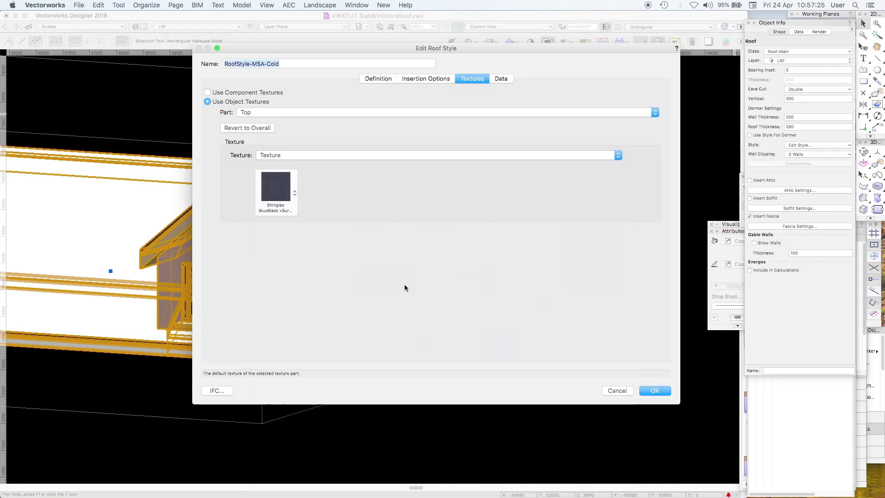
Assign PlasterBoard A-JK10-Gypsum to the roof's Bottom part
{"action": "left_click", "coordinate": [316, 112]}
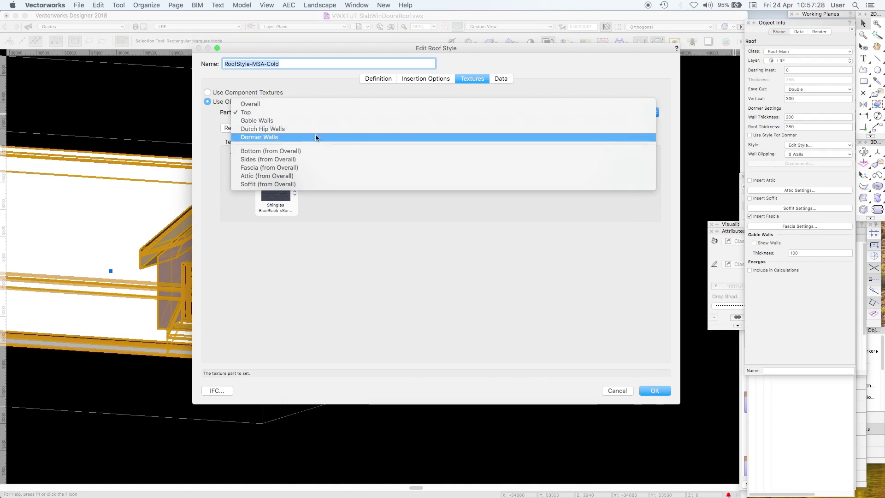
{"action": "left_click", "coordinate": [314, 151]}
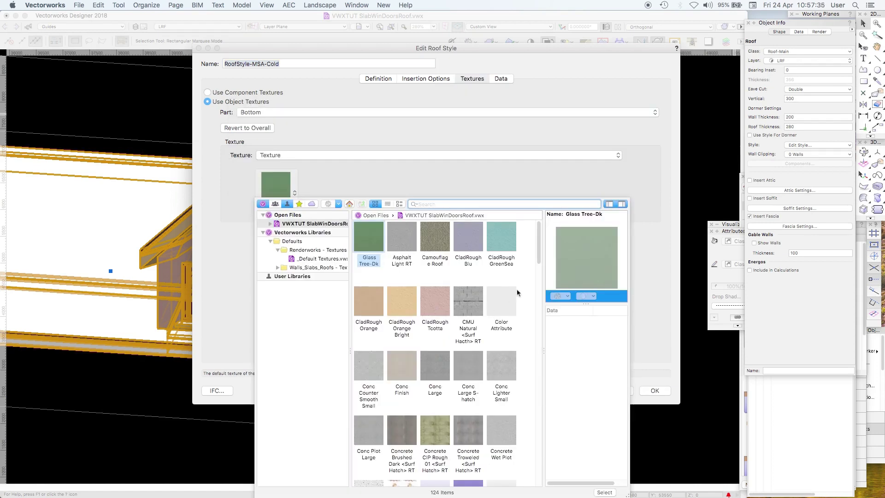
{"action": "left_click_drag", "start_coordinate": [537, 255], "coordinate": [543, 366]}
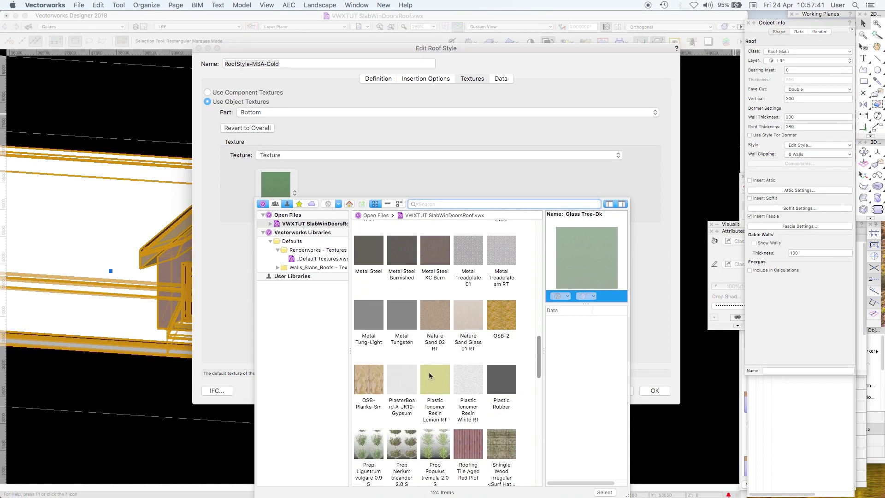
{"action": "double_click", "coordinate": [406, 388]}
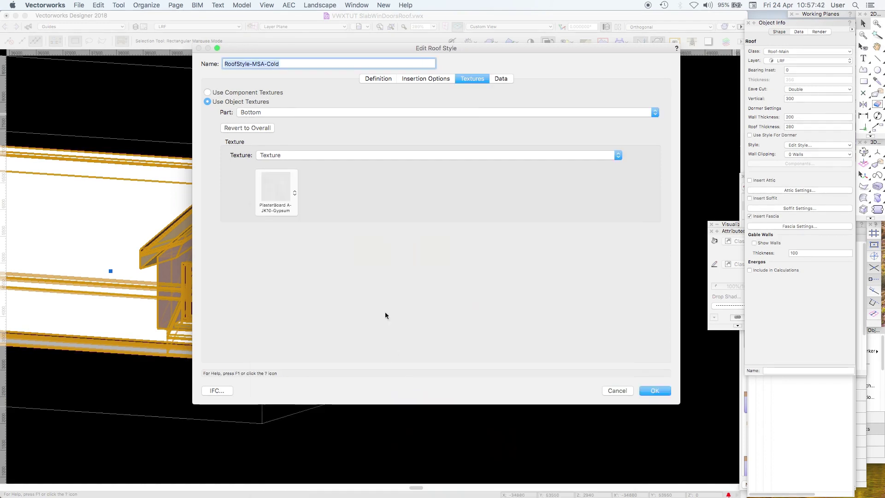
Texture the Fascia part with Plastic Ionomer Resin White RT
{"action": "left_click", "coordinate": [289, 112]}
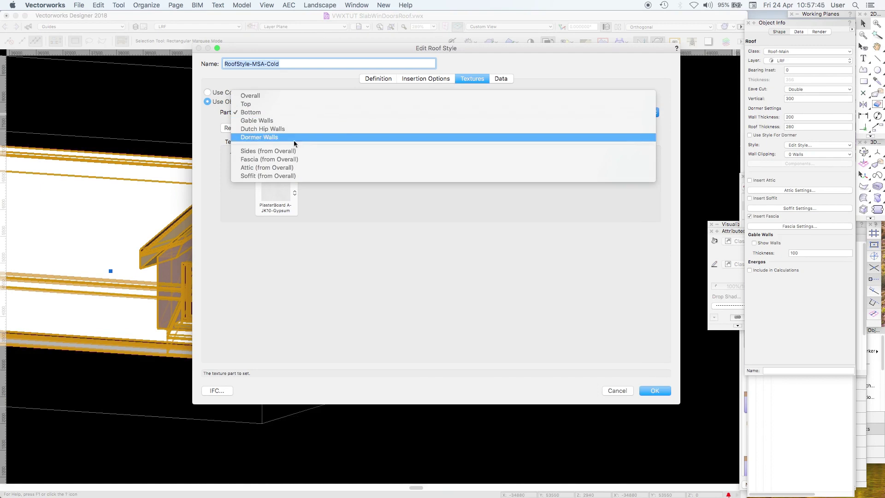
{"action": "left_click", "coordinate": [300, 159]}
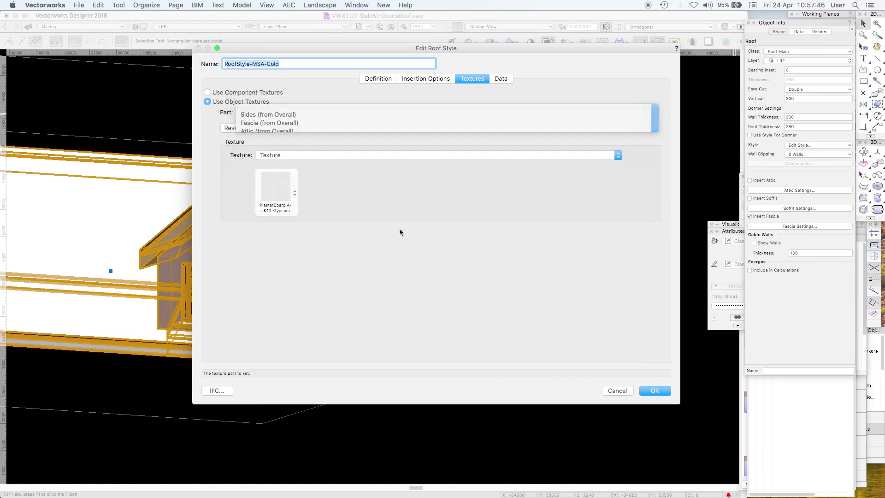
{"action": "left_click", "coordinate": [297, 155]}
{"action": "left_click", "coordinate": [296, 164]}
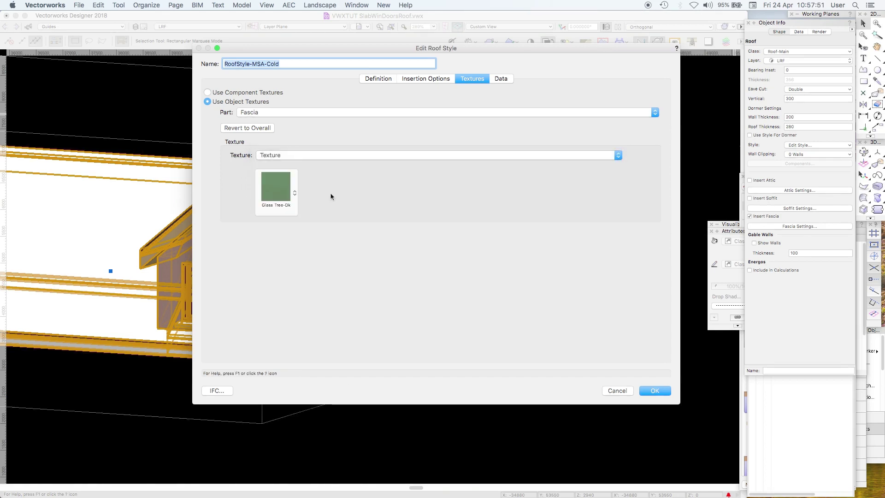
{"action": "left_click", "coordinate": [283, 193]}
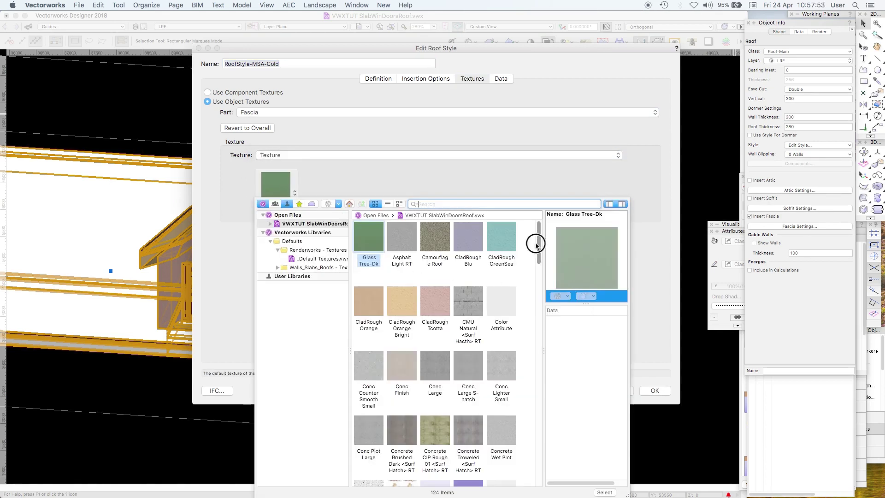
{"action": "left_click_drag", "start_coordinate": [536, 242], "coordinate": [541, 369]}
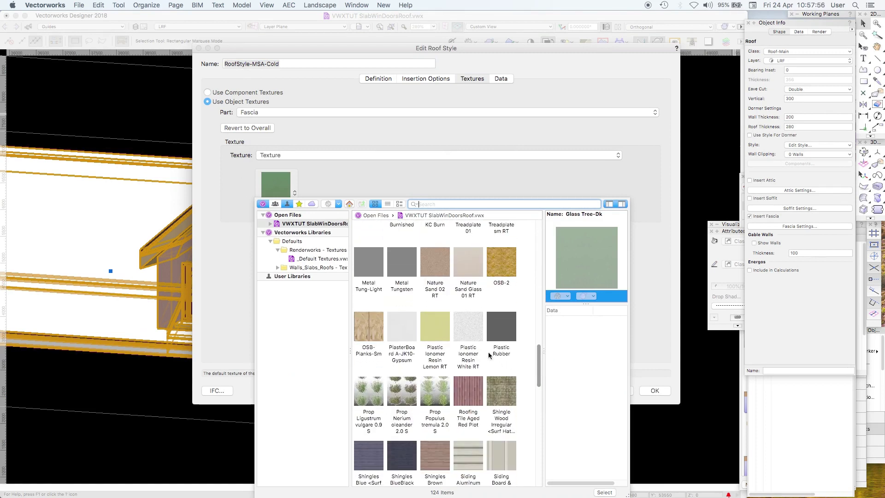
{"action": "double_click", "coordinate": [474, 332]}
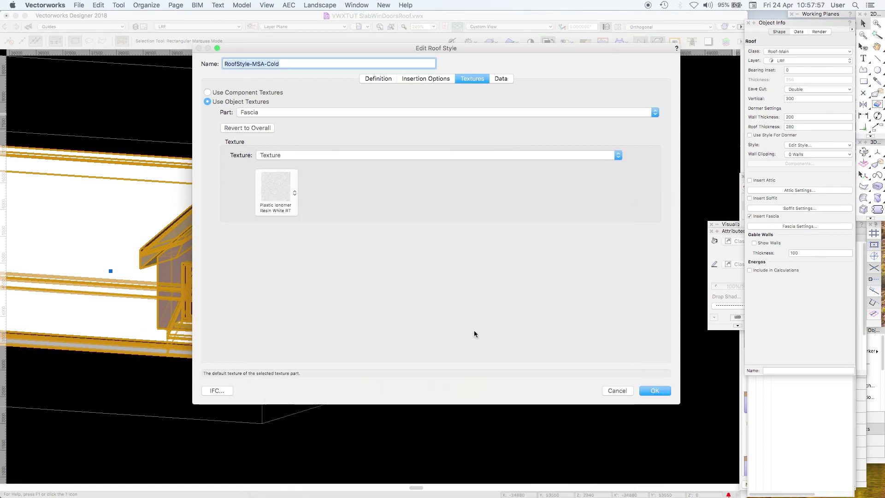
Set the Sides part to use its own texture and browse the texture library
{"action": "left_click", "coordinate": [291, 112]}
{"action": "left_click", "coordinate": [292, 121]}
{"action": "left_click", "coordinate": [300, 112]}
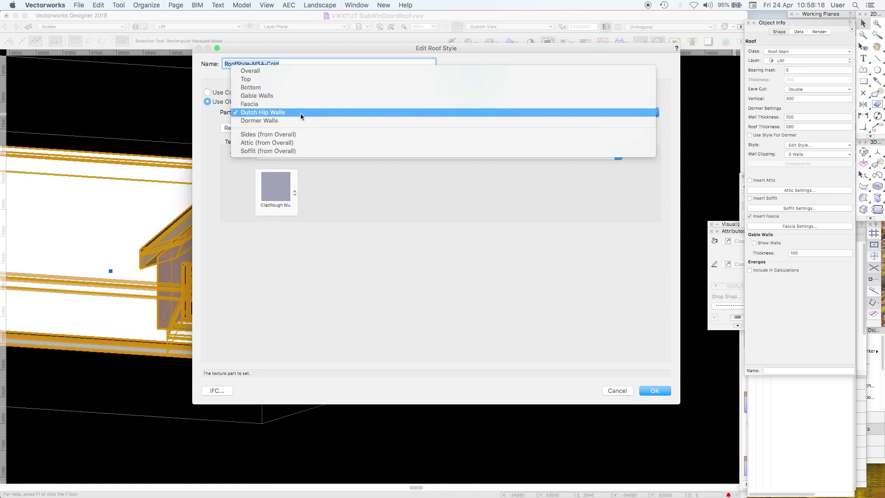
{"action": "left_click", "coordinate": [322, 137]}
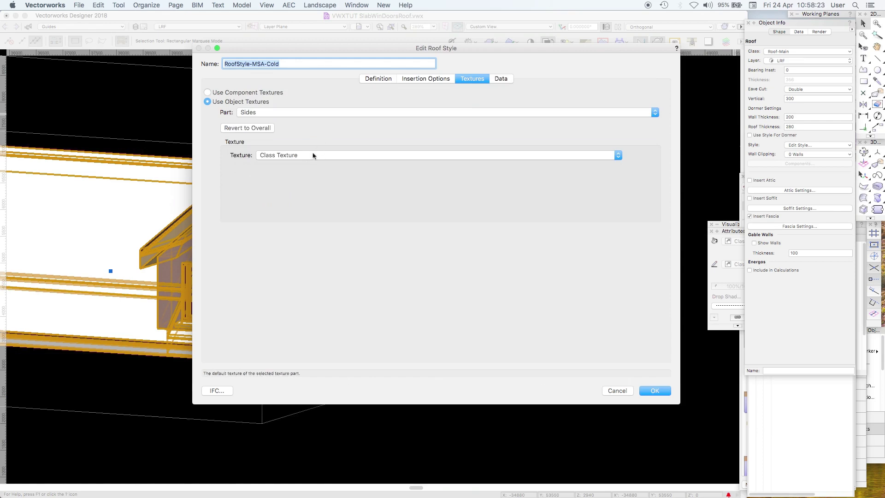
{"action": "left_click", "coordinate": [285, 158]}
{"action": "left_click", "coordinate": [285, 166]}
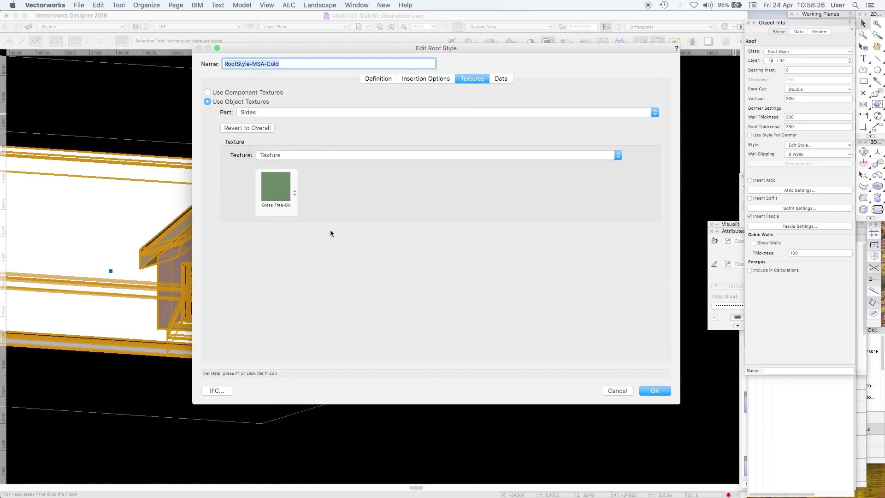
{"action": "left_click", "coordinate": [284, 190]}
{"action": "left_click_drag", "start_coordinate": [538, 251], "coordinate": [535, 340]}
{"action": "left_click", "coordinate": [425, 78]}
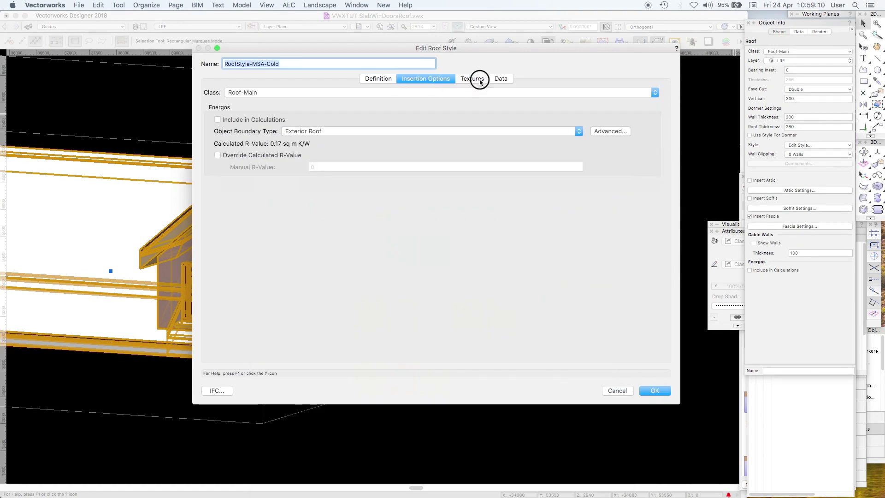
Return to the roof style's Textures settings
{"action": "left_click", "coordinate": [480, 81]}
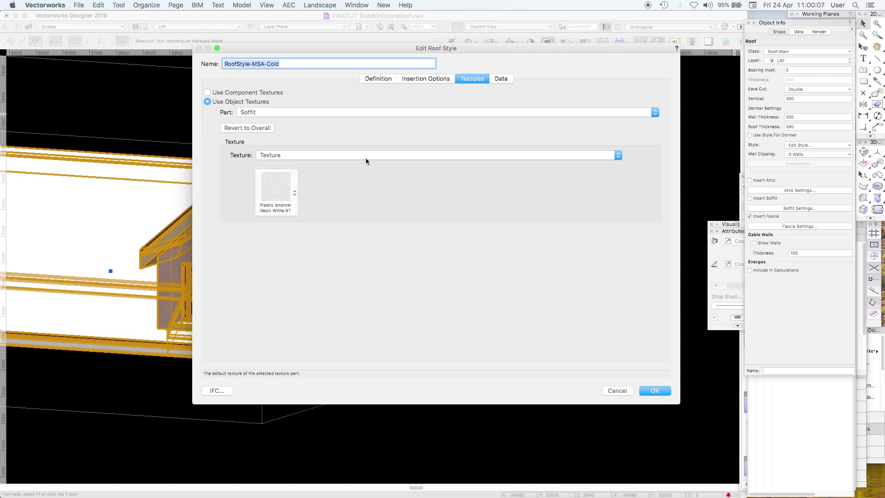
Save the RoofStyle-MSA-Cold edits with Replace Textures confirmed, then reselect the roof
{"action": "left_click", "coordinate": [659, 392]}
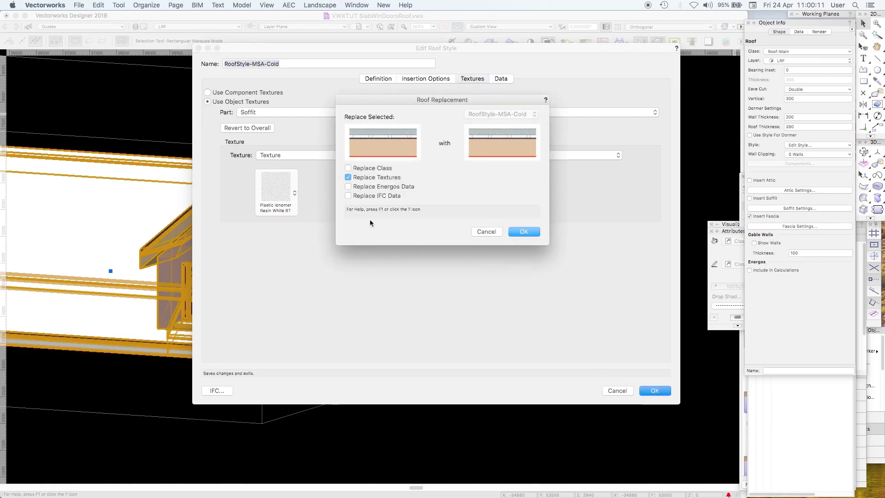
{"action": "left_click", "coordinate": [520, 233]}
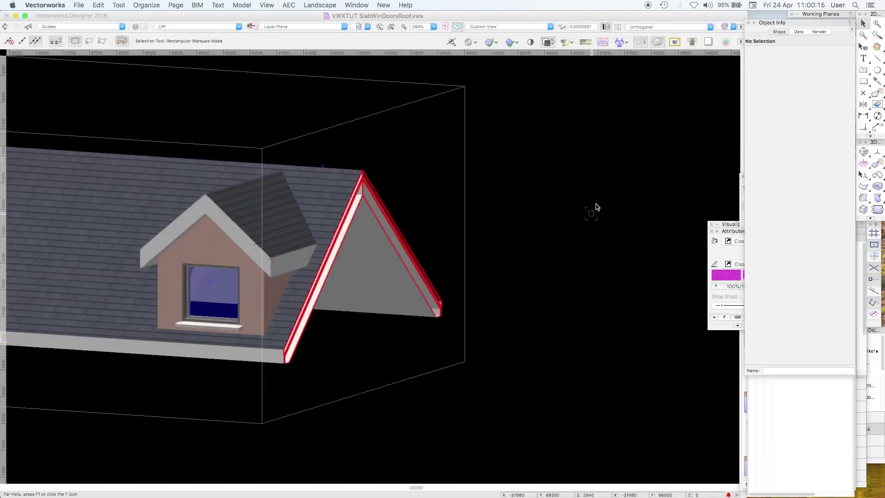
{"action": "left_click", "coordinate": [221, 158]}
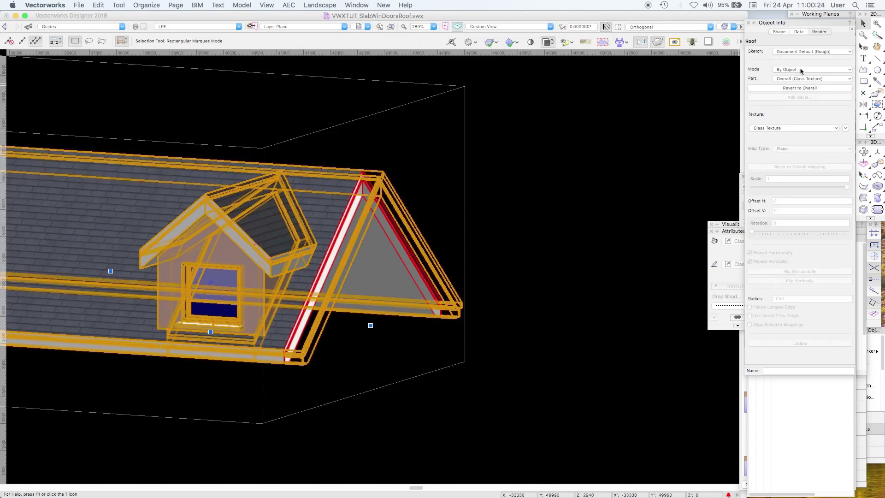
Set the roof's texture mode back to By Object and check the render by deselecting
{"action": "left_click", "coordinate": [801, 70]}
{"action": "key", "text": "Escape"}
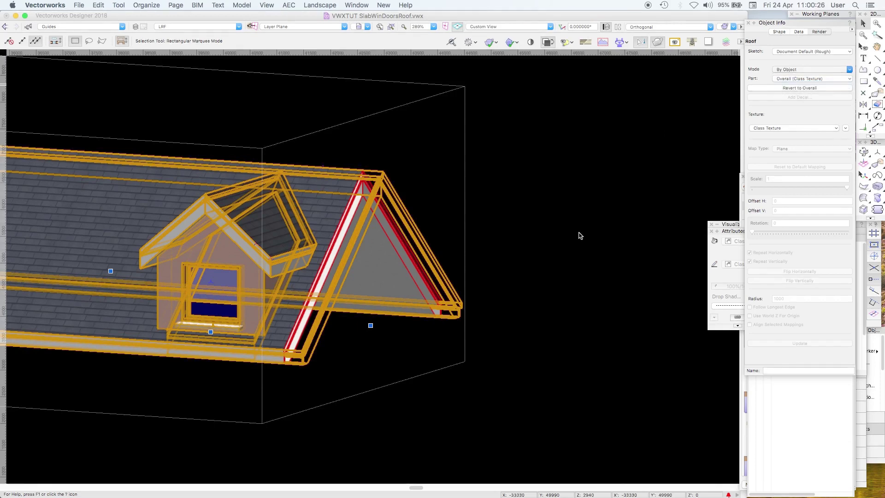
{"action": "left_click", "coordinate": [575, 239]}
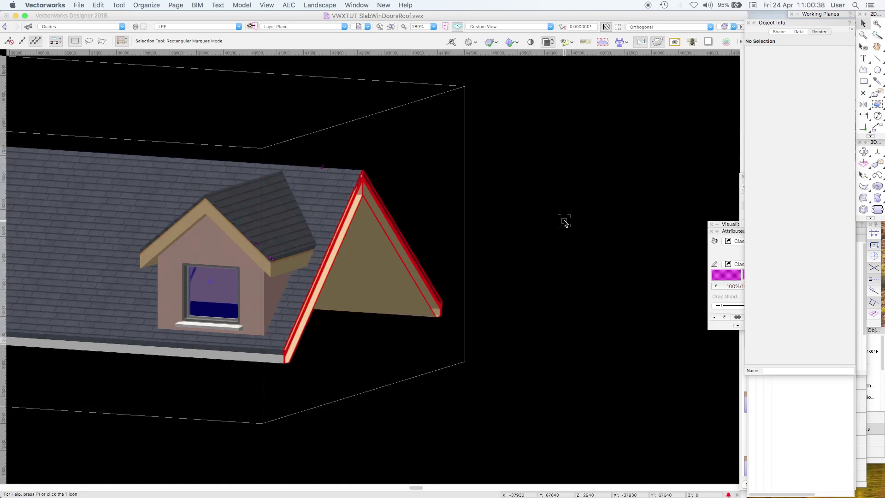
{"action": "left_click", "coordinate": [227, 159]}
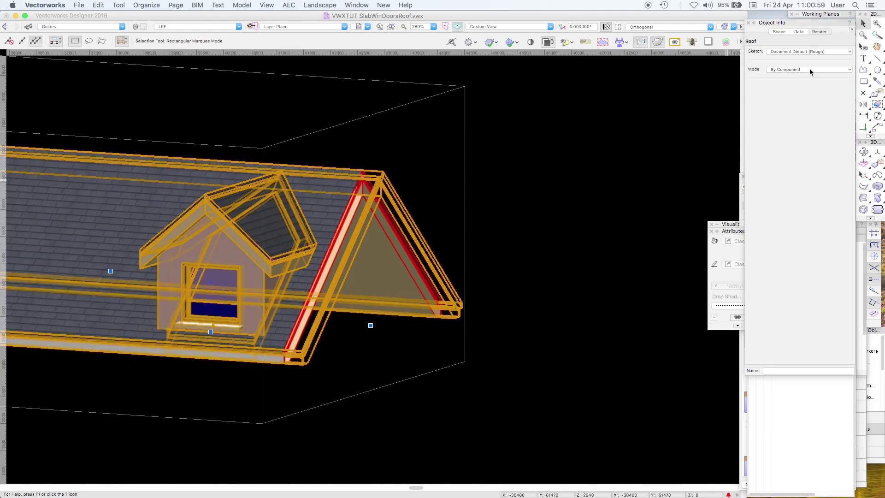
{"action": "left_click", "coordinate": [810, 69]}
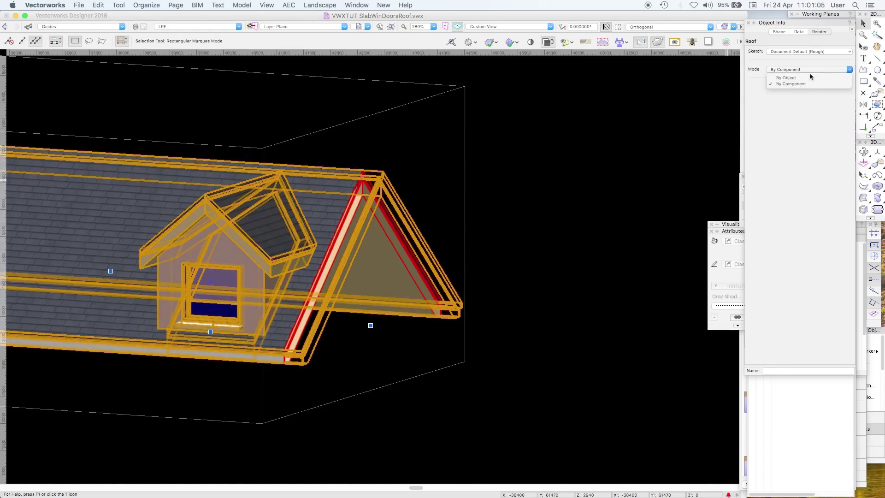
{"action": "left_click", "coordinate": [790, 78]}
{"action": "left_click", "coordinate": [587, 254]}
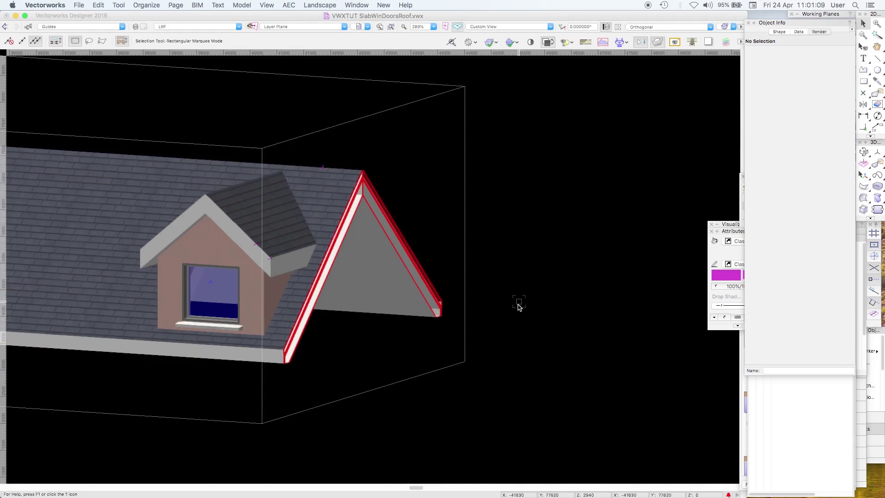
{"action": "left_click", "coordinate": [442, 316]}
{"action": "left_click", "coordinate": [560, 312]}
{"action": "left_click", "coordinate": [258, 164]}
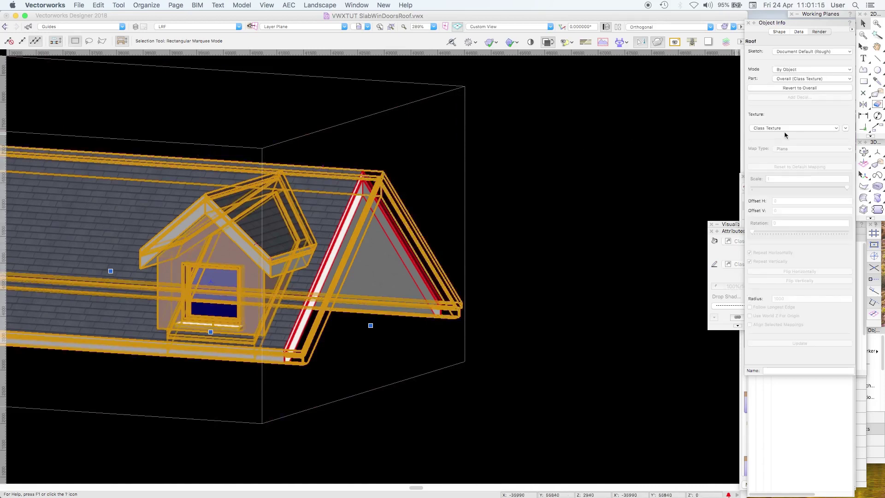
Open the RoofStyle-MSA-Cold style for editing via Style > Edit Style
{"action": "left_click", "coordinate": [780, 32]}
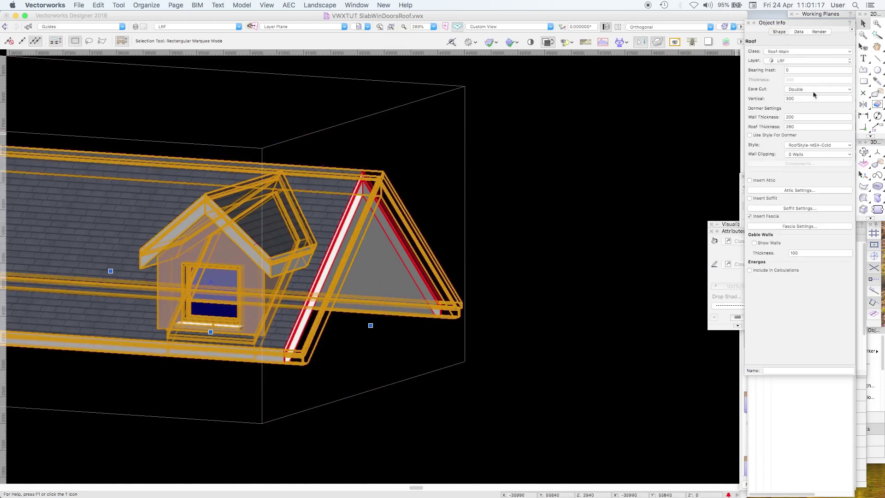
{"action": "left_click", "coordinate": [816, 145]}
{"action": "left_click", "coordinate": [815, 165]}
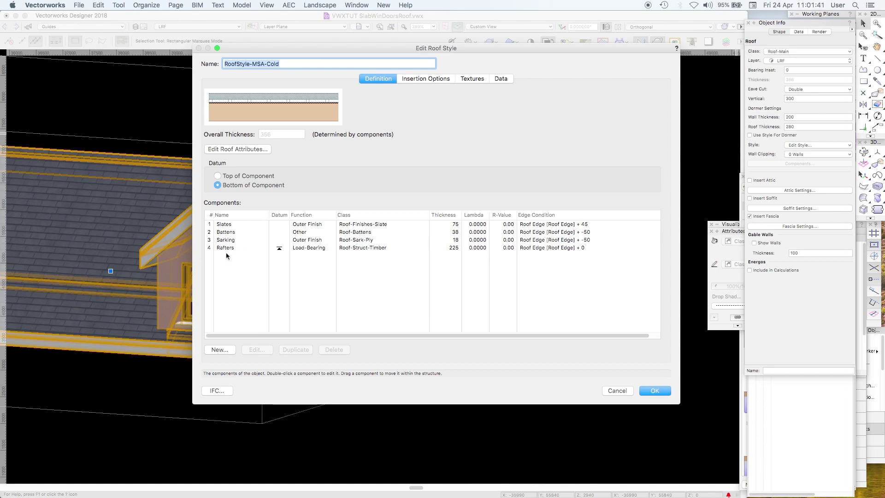
Cancel the Edit Roof Style dialog without changes and deselect the roof
{"action": "left_click", "coordinate": [617, 392]}
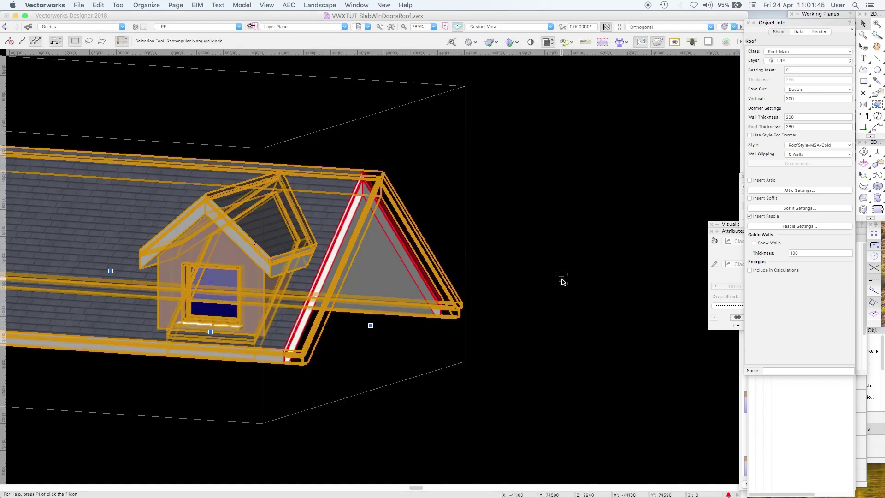
{"action": "left_click", "coordinate": [562, 282]}
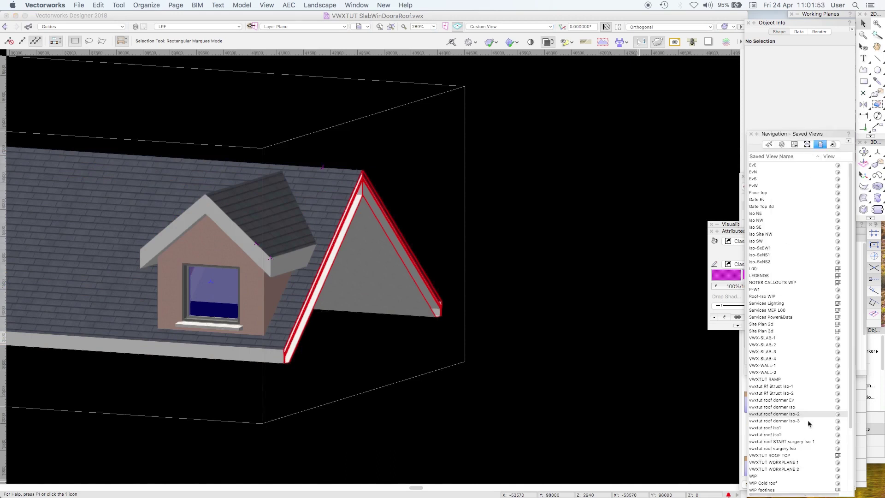
Switch to the saved view vwxtut roof dormer Iso-3
{"action": "double_click", "coordinate": [808, 420]}
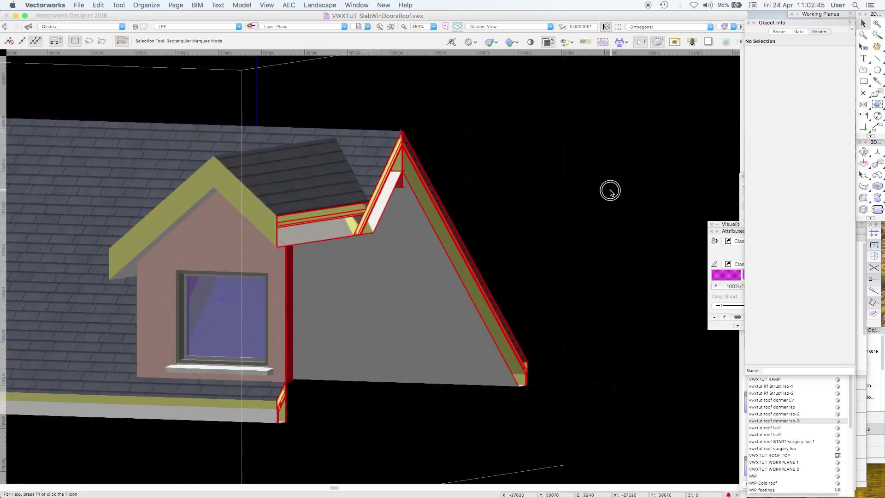
Orbit around the dormer and change the roof Sides texture to Plastic Ionomer Resin White RT
{"action": "left_click_drag", "start_coordinate": [609, 190], "coordinate": [367, 91]}
{"action": "left_click", "coordinate": [864, 151]}
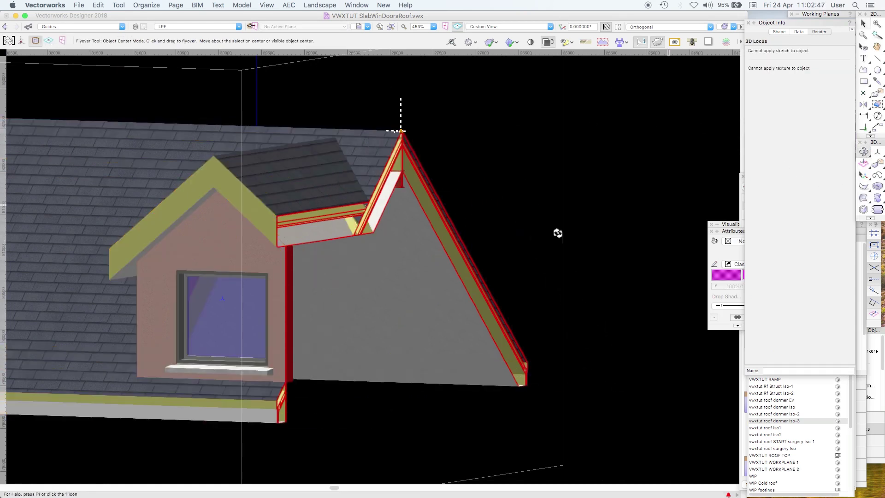
{"action": "left_click_drag", "start_coordinate": [392, 249], "coordinate": [422, 251]}
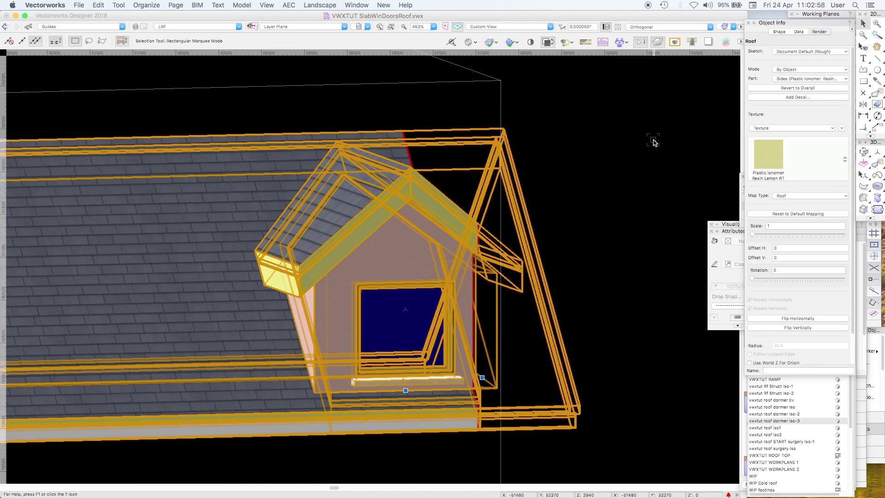
{"action": "left_click", "coordinate": [775, 155]}
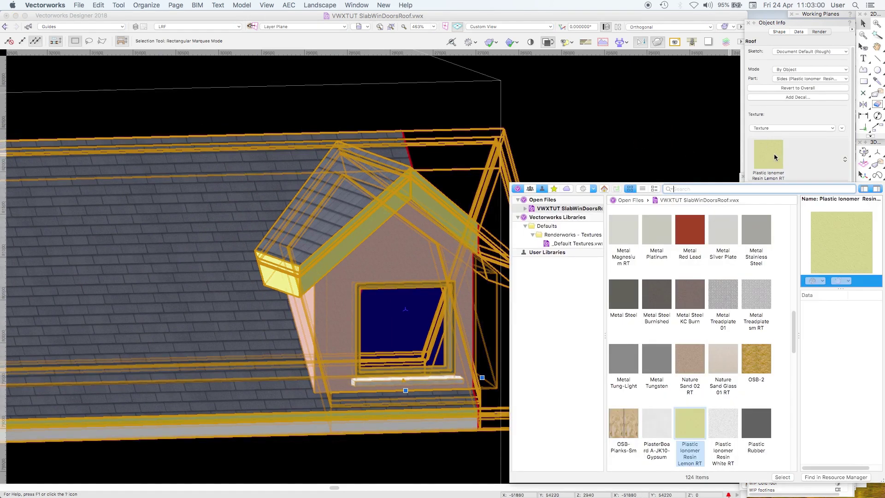
{"action": "left_click", "coordinate": [729, 418]}
{"action": "double_click", "coordinate": [729, 418]}
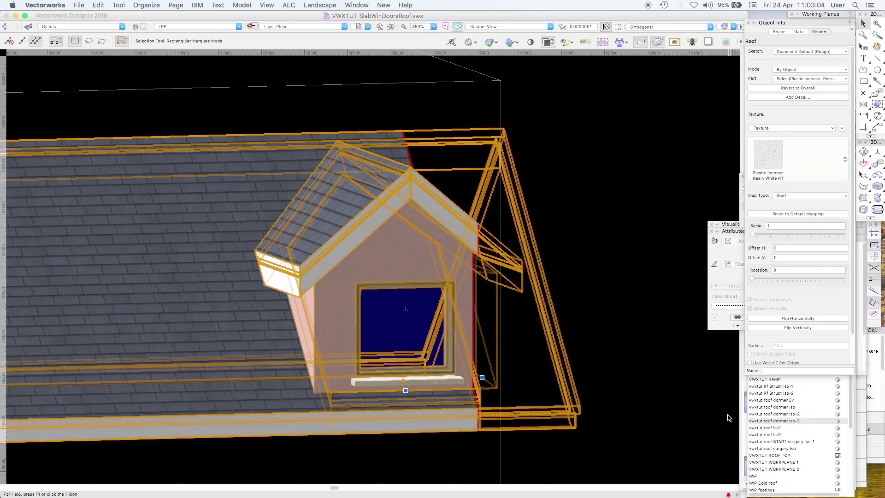
{"action": "left_click", "coordinate": [652, 201]}
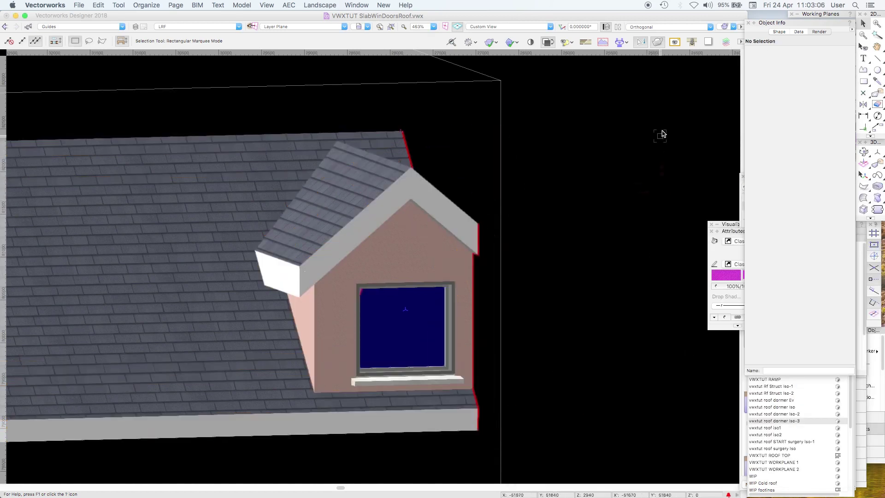